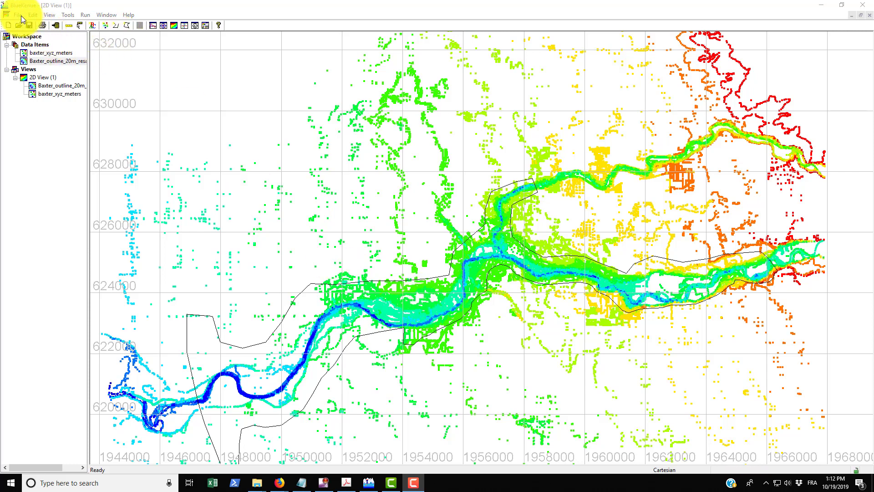
Pan the 2D view so the baxter_xyz_meters points and Baxter_outline_20m boundary are centred.
left_click_drag(455, 371, 465, 337)
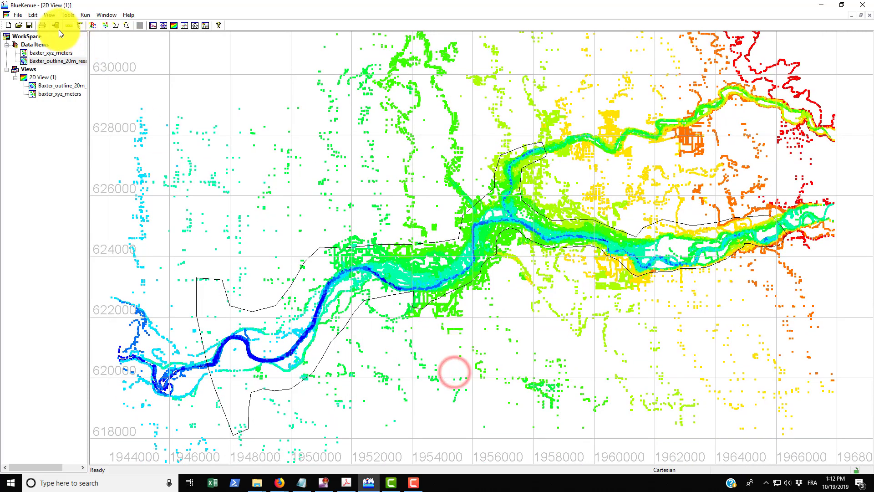
Create a new T3 channel mesher with 10 cross-channel nodes and an along-channel interval of 50.
left_click(18, 15)
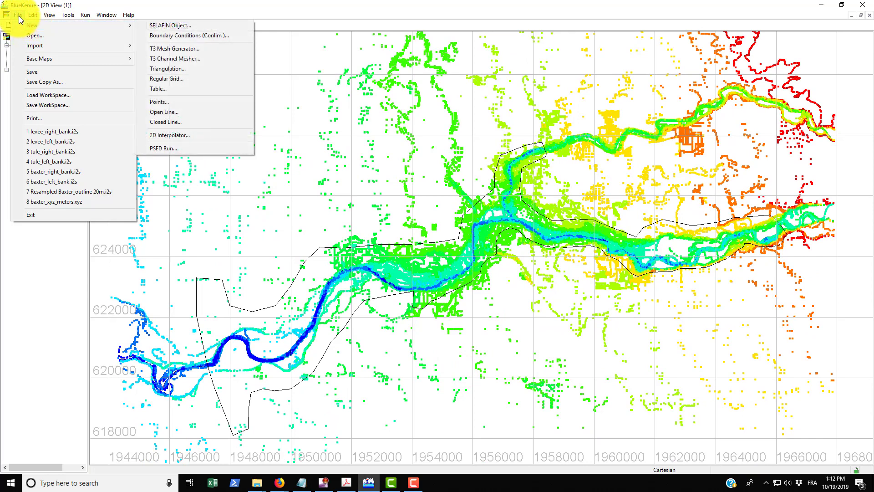
mouse_move(22, 25)
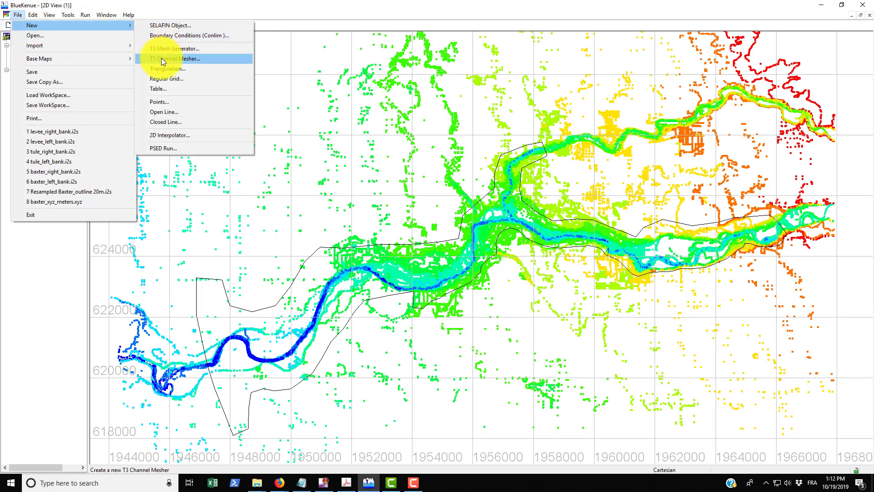
left_click(162, 60)
left_click_drag(97, 24, 438, 200)
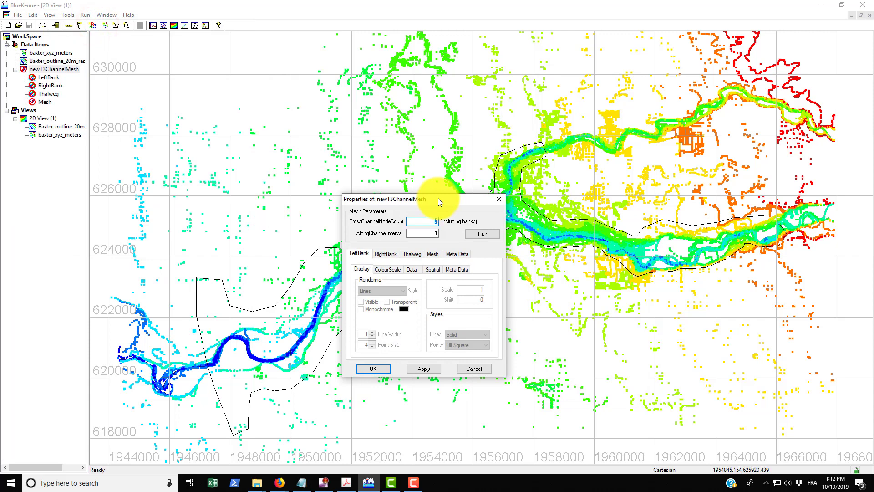
key("BackSpace")
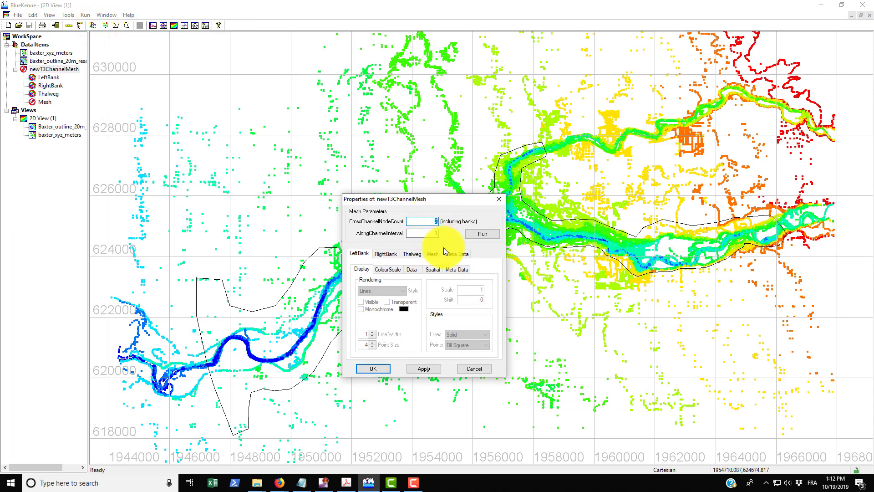
key("BackSpace")
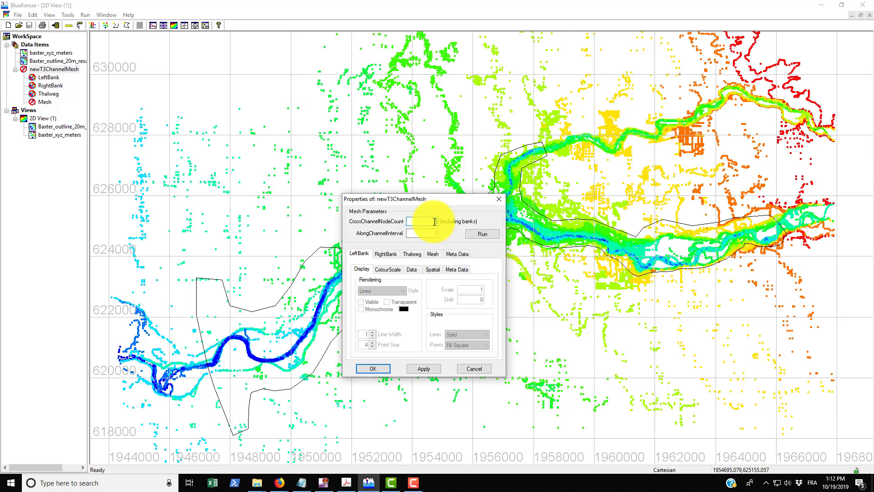
left_click(437, 233)
key("BackSpace")
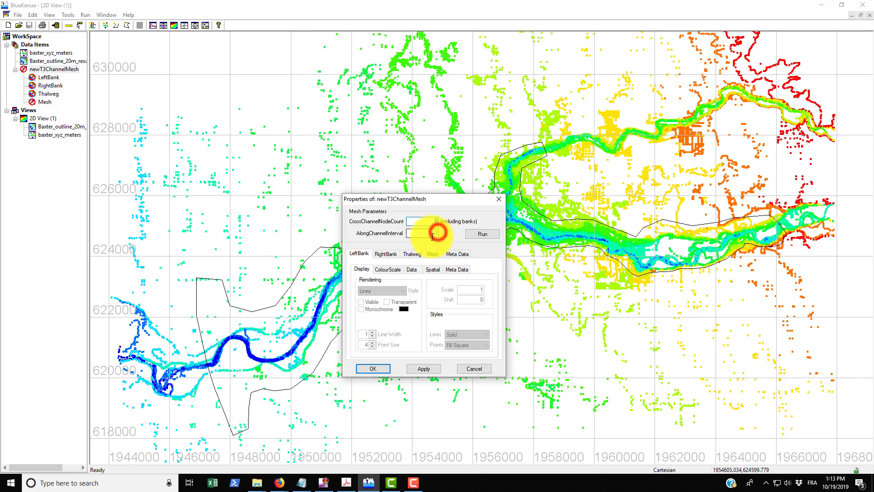
left_click(437, 233)
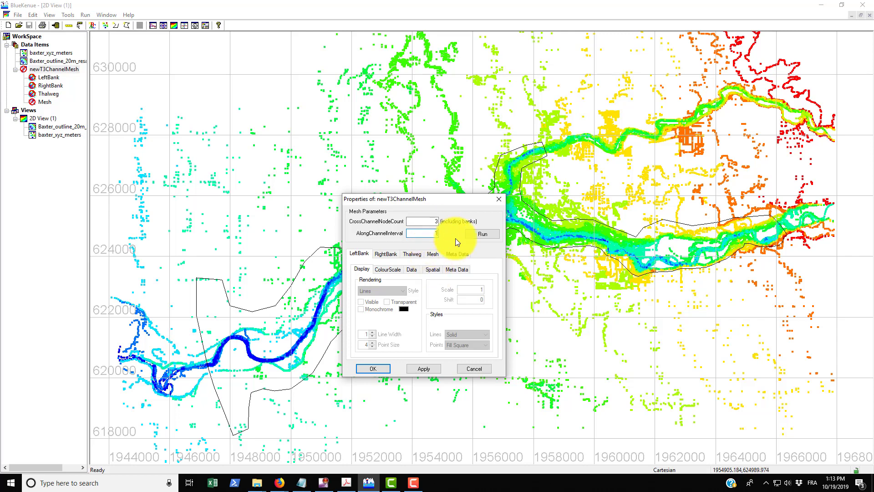
left_click(437, 221)
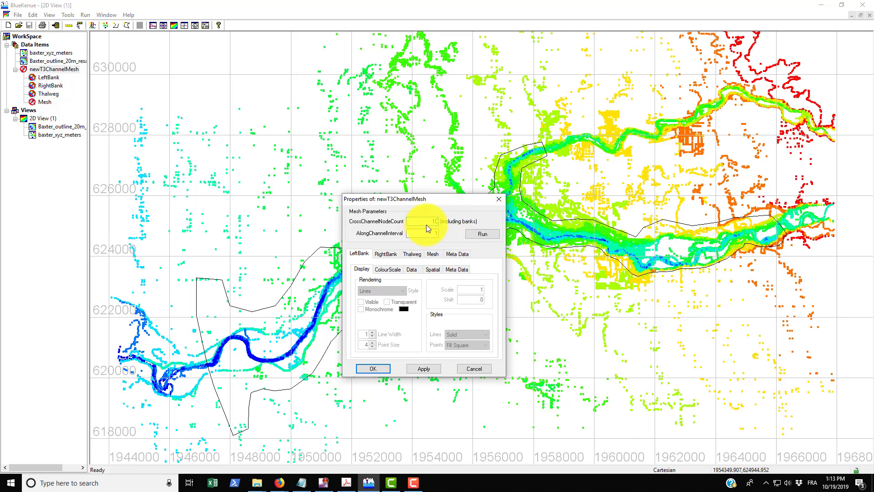
left_click(438, 233)
key("BackSpace")
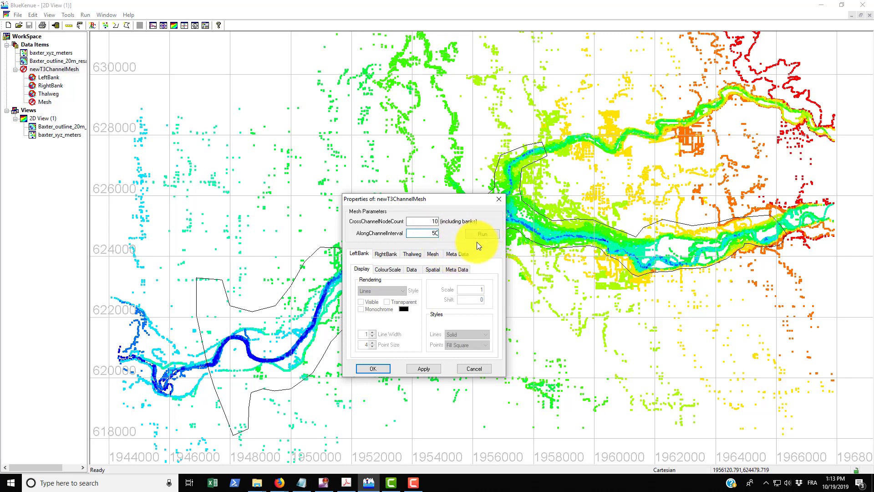
Rename the mesher to Baxter_River_mesher in its Meta Data and apply the settings.
left_click(456, 255)
left_click(427, 283)
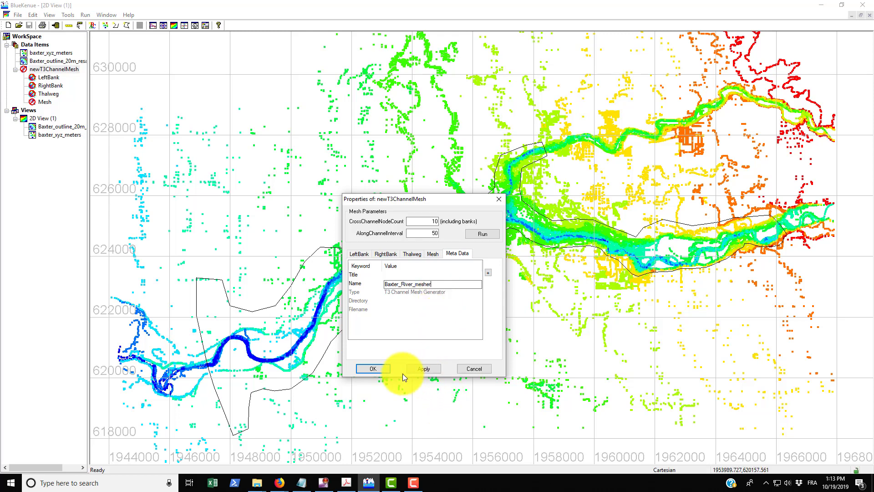
left_click(424, 369)
left_click(384, 368)
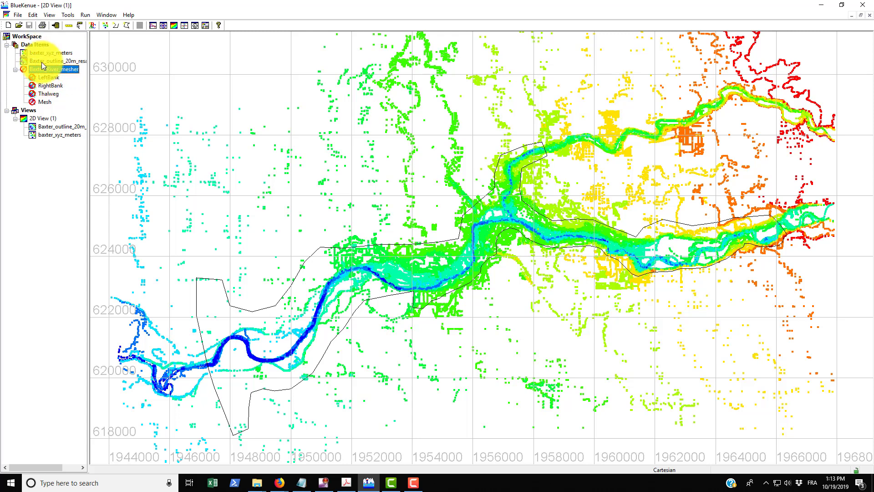
Select the mesher's RightBank item and zoom into the Baxter River's eastern reach.
left_click(49, 78)
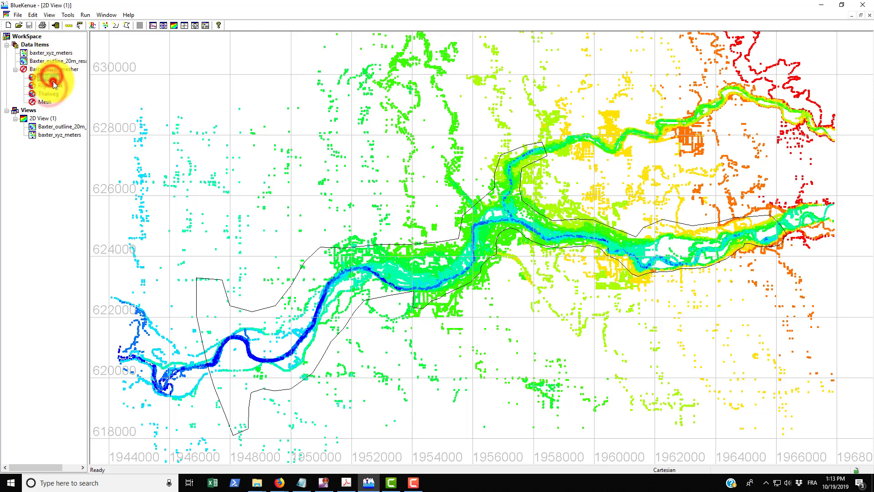
left_click(50, 86)
scroll(797, 242, "up", 3)
left_click_drag(798, 271, 610, 276)
scroll(628, 351, "up", 2)
left_click_drag(633, 351, 549, 287)
scroll(554, 291, "up", 2)
scroll(596, 316, "up", 3)
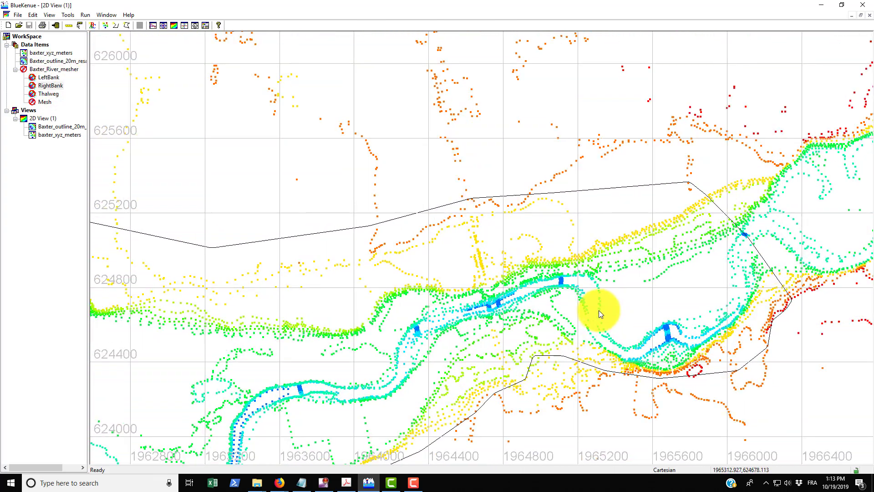
Start a new open line and trace its points south along the right bank.
left_click(117, 26)
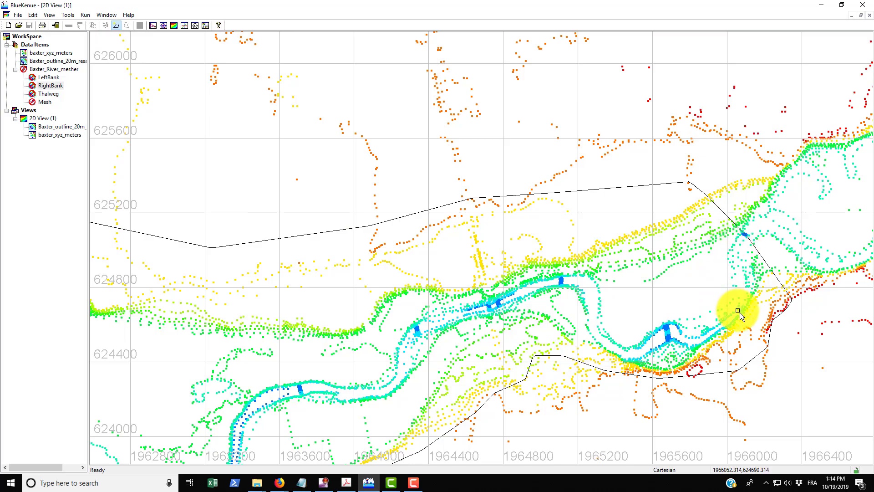
left_click_drag(740, 312, 687, 368)
left_click_drag(638, 352, 539, 209)
left_click(551, 134)
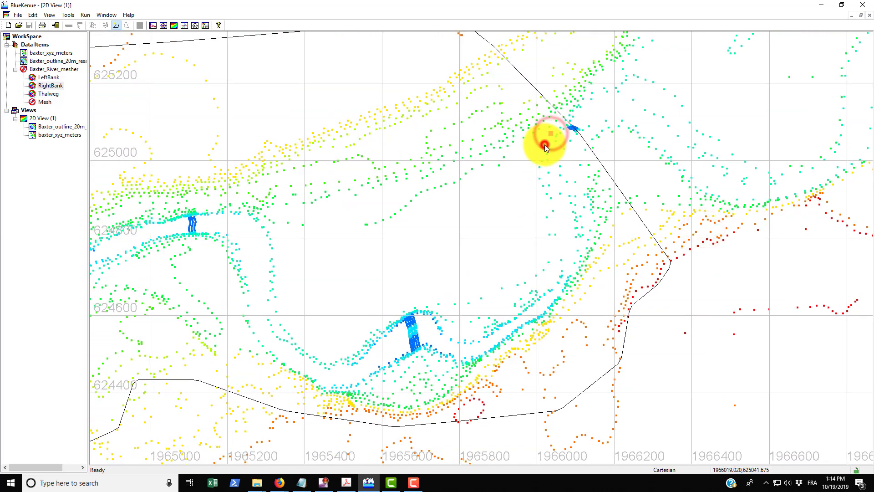
left_click(545, 144)
left_click(532, 158)
left_click(533, 171)
left_click(537, 188)
left_click(538, 202)
left_click(539, 214)
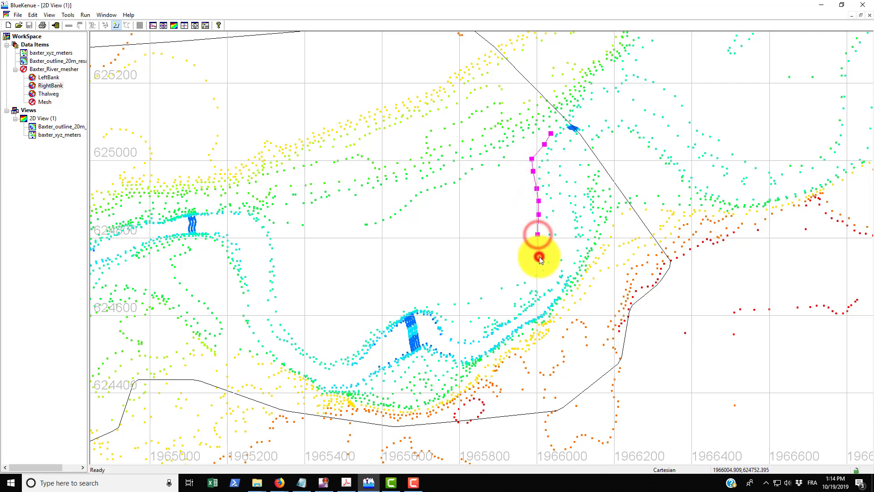
left_click(538, 234)
left_click(539, 257)
Continue the bank line westward around the bend and further west along the channel.
left_click(520, 274)
left_click(507, 282)
left_click(492, 287)
left_click(476, 291)
left_click(457, 299)
left_click(440, 296)
left_click(421, 298)
left_click(404, 300)
left_click(388, 312)
scroll(403, 307, "down", 5)
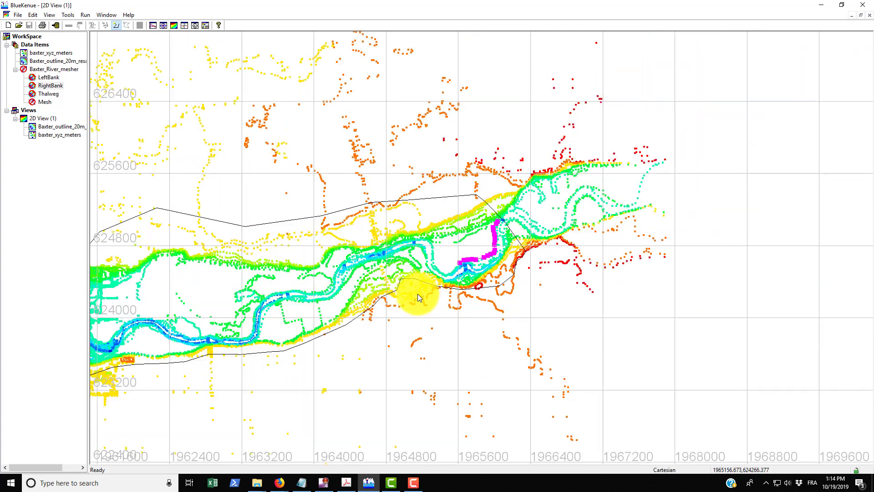
scroll(445, 280, "down", 2)
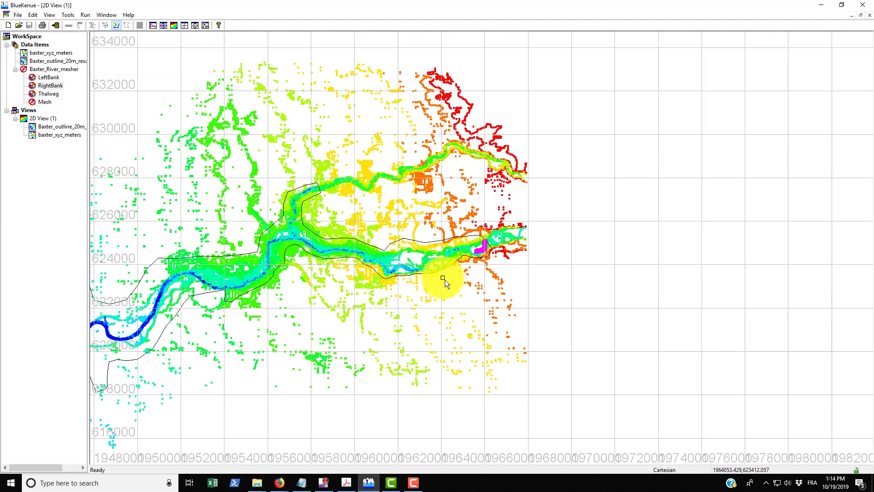
scroll(495, 239, "up", 3)
scroll(496, 240, "up", 2)
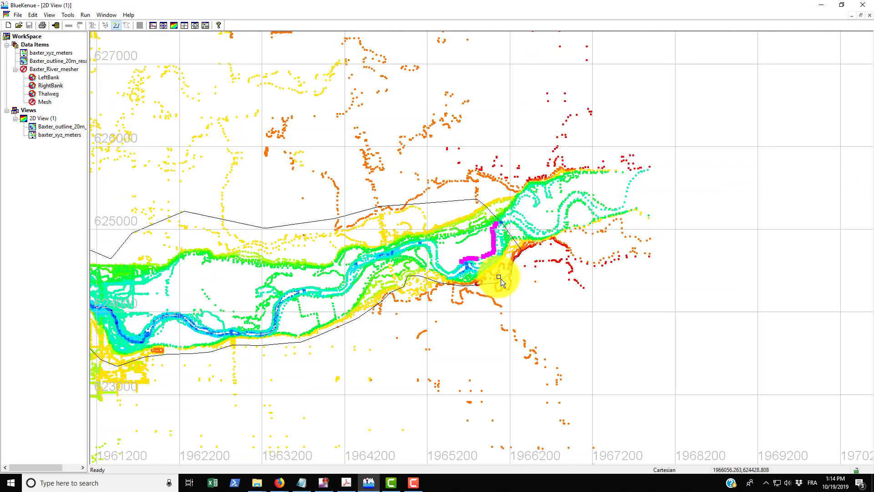
scroll(523, 300, "up", 1)
scroll(501, 291, "up", 4)
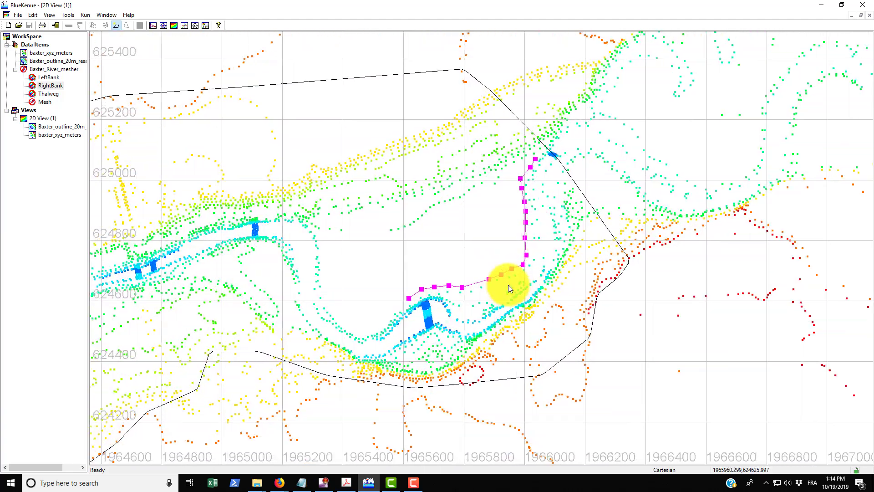
Finish the traced line and name it baxter_right_bank.
right_click(506, 222)
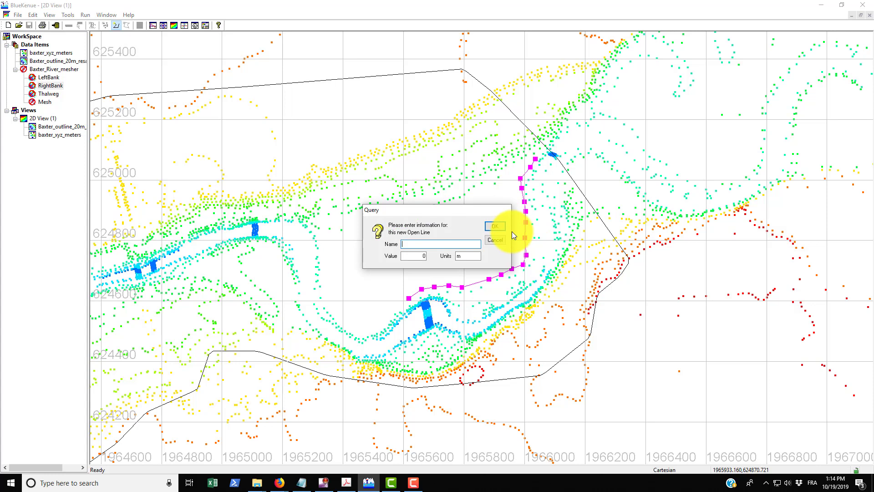
type("baxter_right_bank")
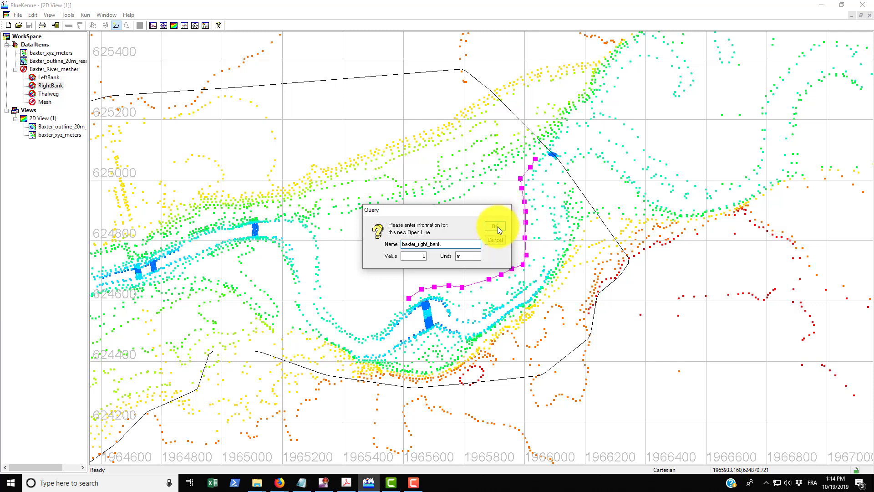
left_click(497, 227)
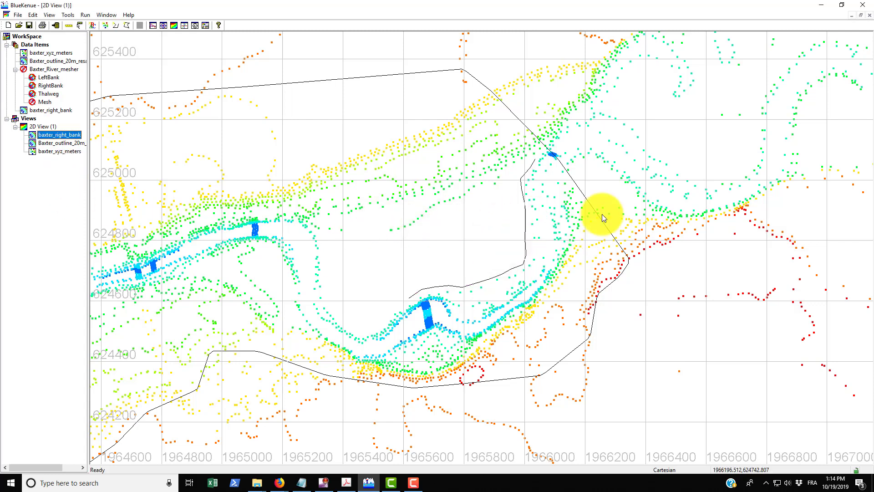
Remove baxter_right_bank from the 2D view and data items without saving, and open the file chooser.
right_click(61, 139)
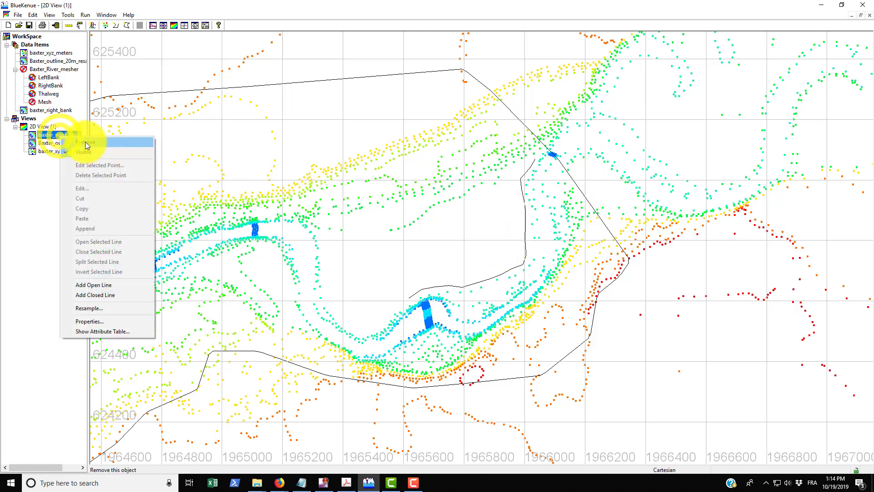
left_click(83, 141)
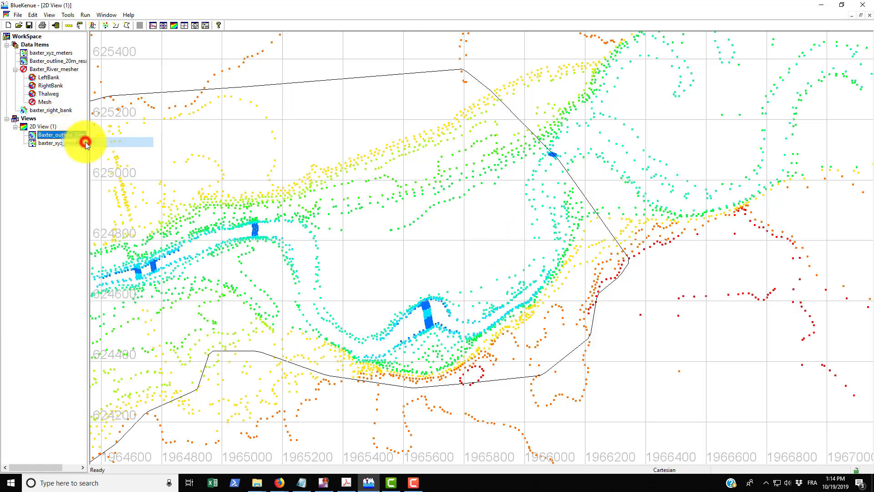
right_click(54, 111)
left_click(71, 117)
left_click(430, 263)
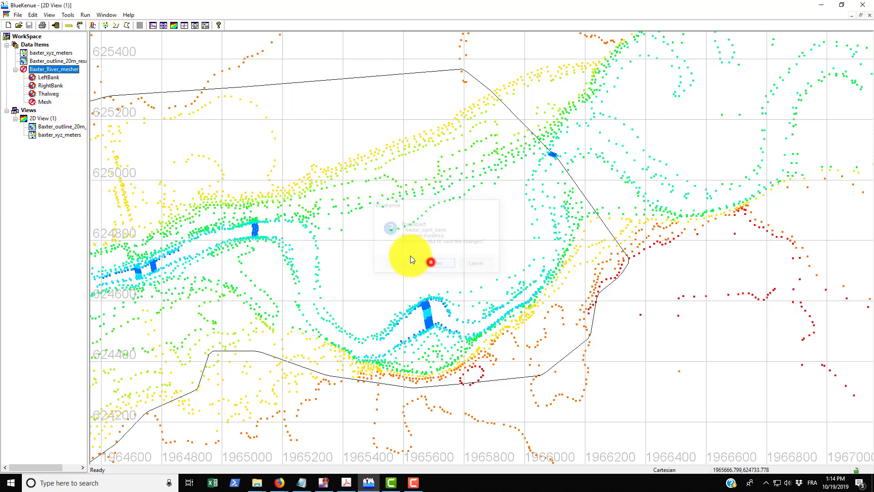
left_click(17, 17)
left_click(27, 36)
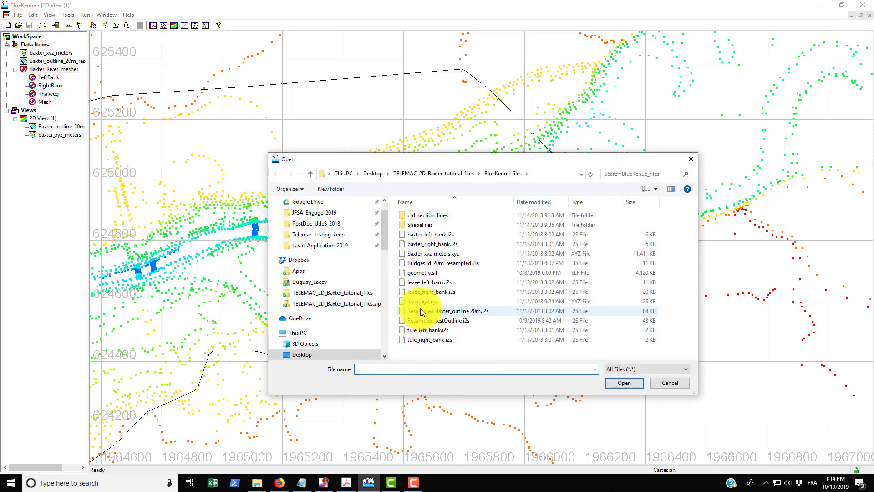
Open baxter_left_bank.i2s and baxter_right_bank.i2s together.
left_click(424, 237)
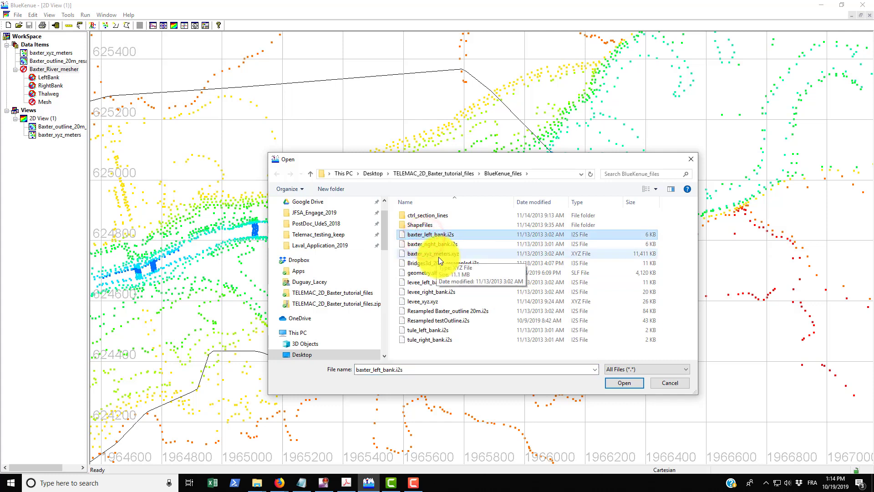
key("shift+Down")
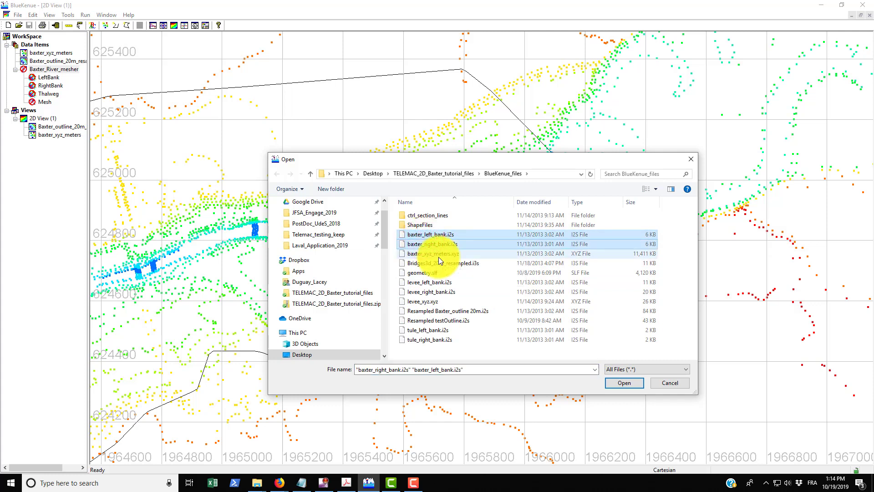
left_click(619, 384)
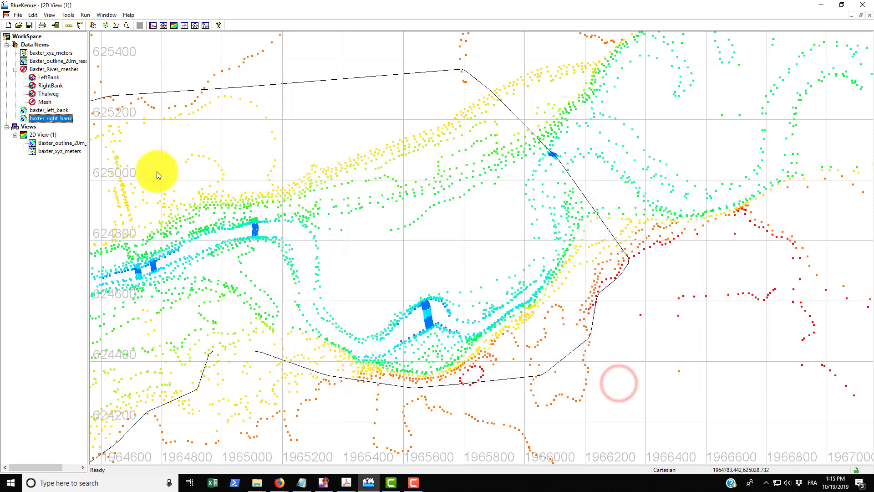
Assign baxter_left_bank as the mesher's LeftBank and baxter_right_bank as its RightBank.
left_click_drag(48, 111, 54, 82)
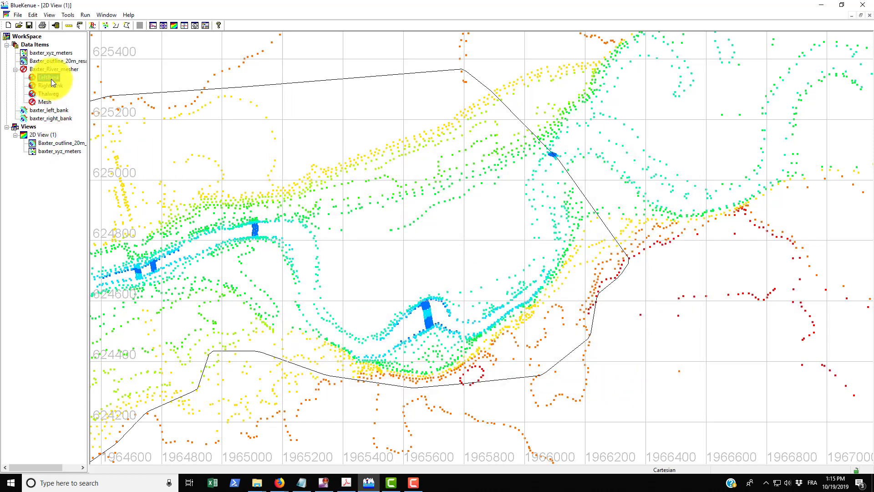
left_click_drag(48, 113, 51, 78)
left_click(52, 120)
left_click_drag(52, 120, 50, 88)
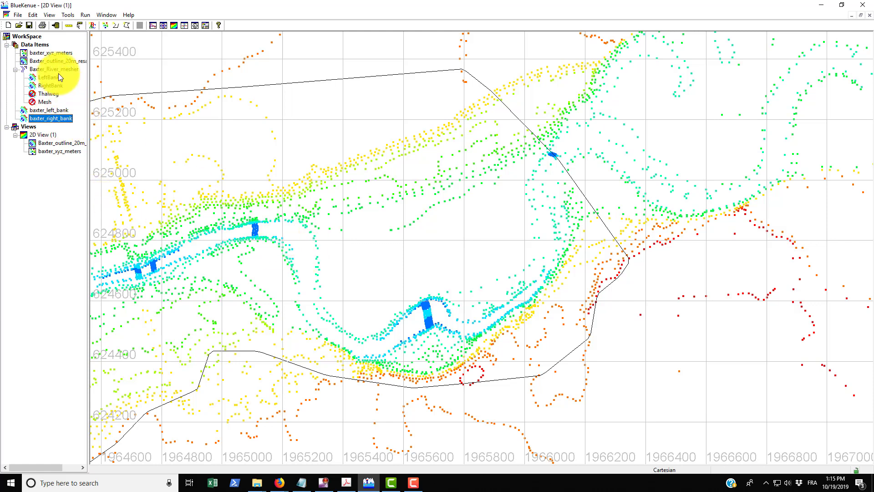
Run Baxter_River_mesher from its Properties, apply, and select the resulting Baxter_River_mesher_Mesh item.
right_click(47, 69)
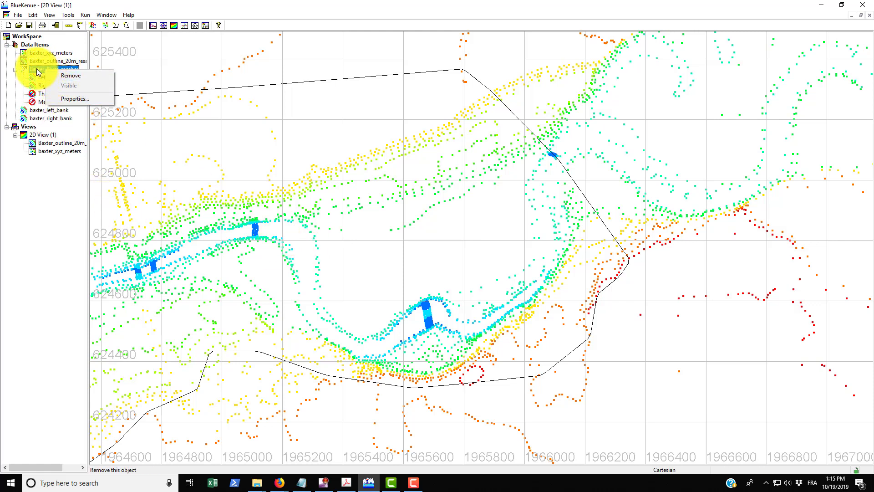
left_click(60, 99)
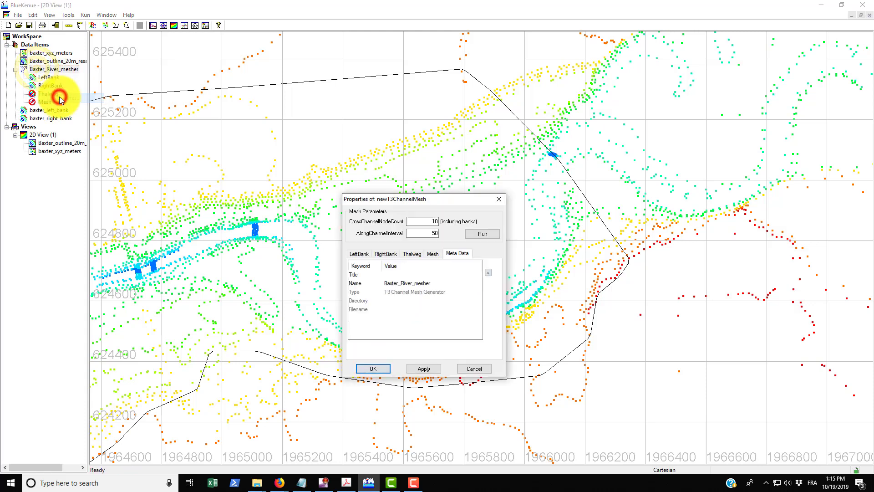
left_click(482, 234)
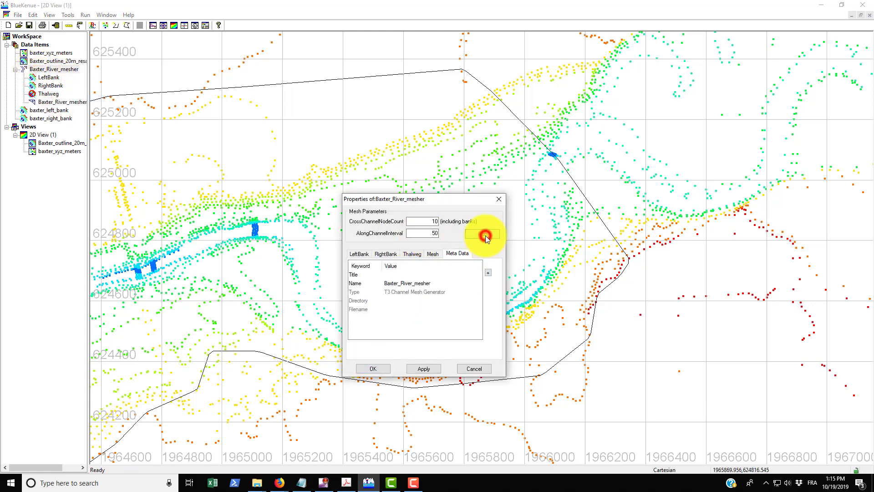
left_click(413, 369)
left_click(372, 369)
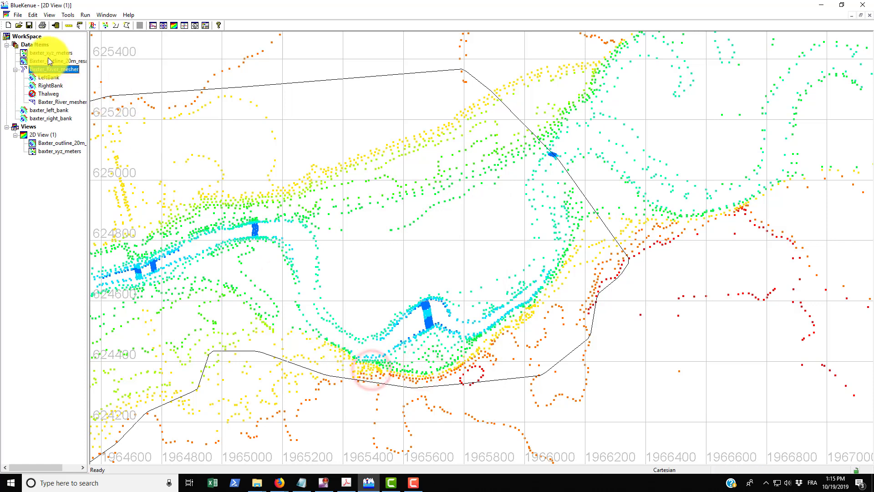
left_click(46, 101)
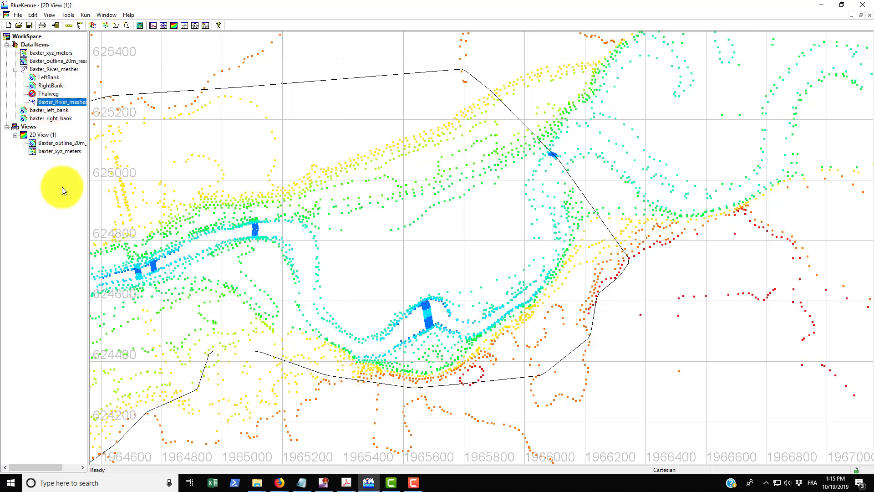
left_click(45, 103)
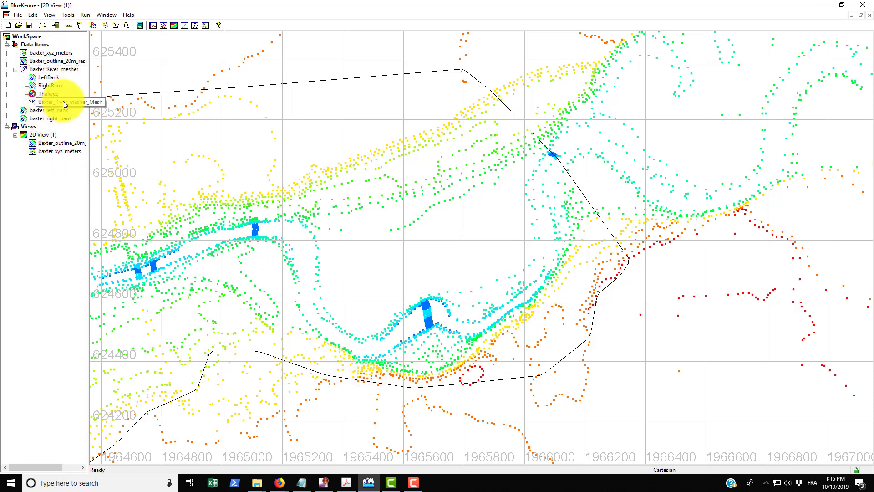
Add Baxter_River_mesher_Mesh to the 2D view and zoom in on its triangles near the east bend.
left_click(41, 136)
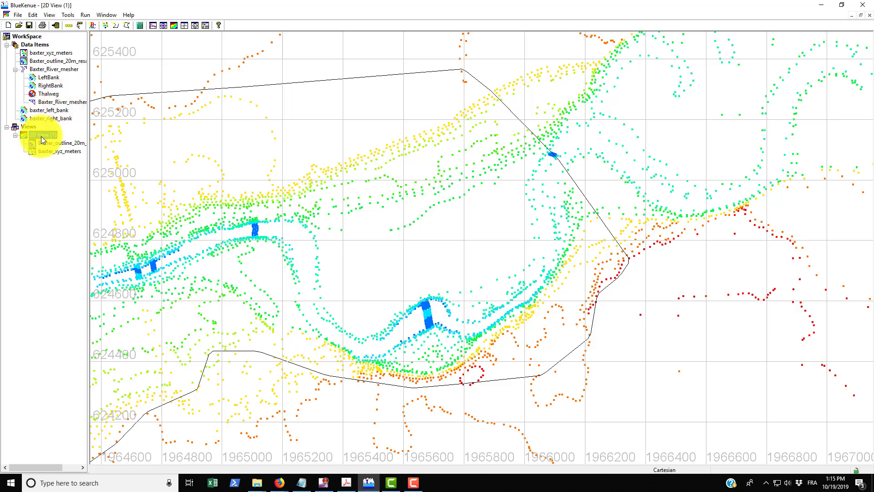
scroll(420, 247, "down", 10)
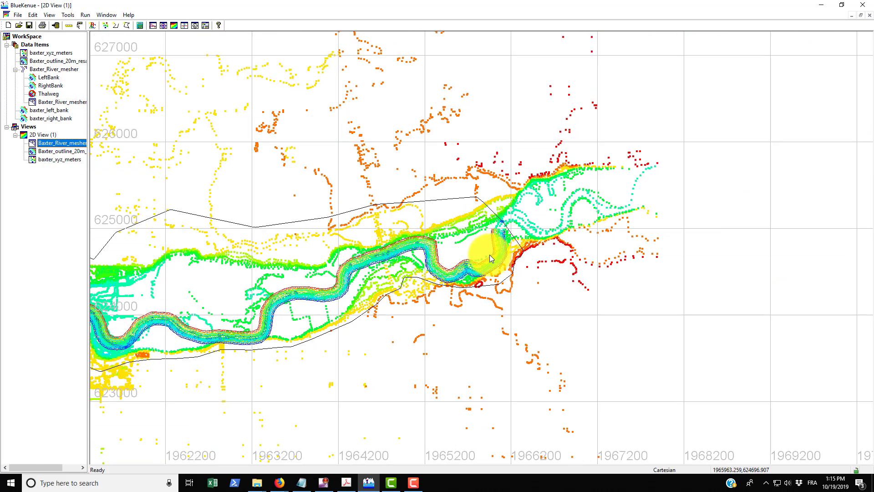
scroll(347, 298, "down", 2)
scroll(449, 267, "up", 6)
scroll(502, 246, "up", 8)
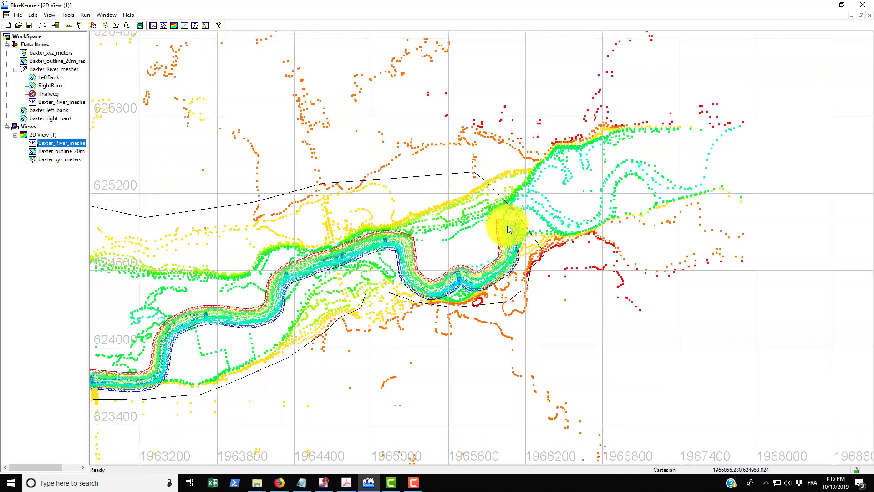
scroll(638, 205, "up", 3)
left_click(635, 152)
scroll(586, 227, "up", 2)
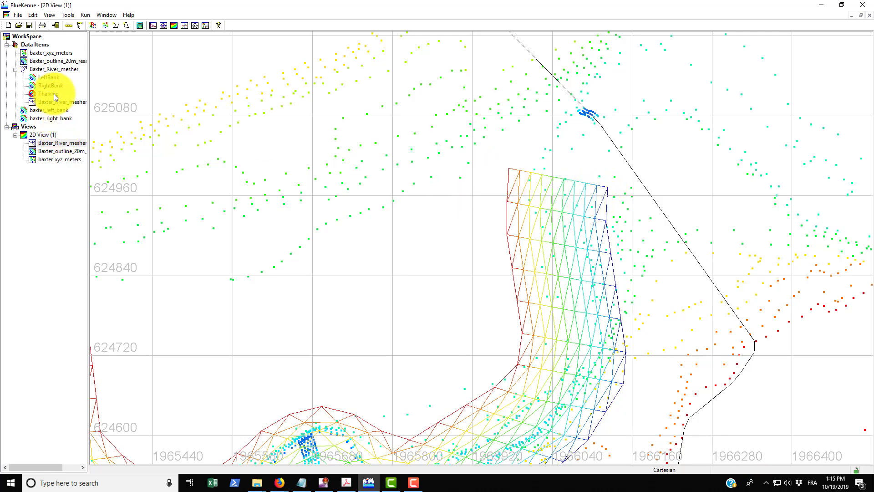
Reopen the mesher properties and rerun it with 115 cross-channel nodes.
right_click(54, 70)
left_click(65, 101)
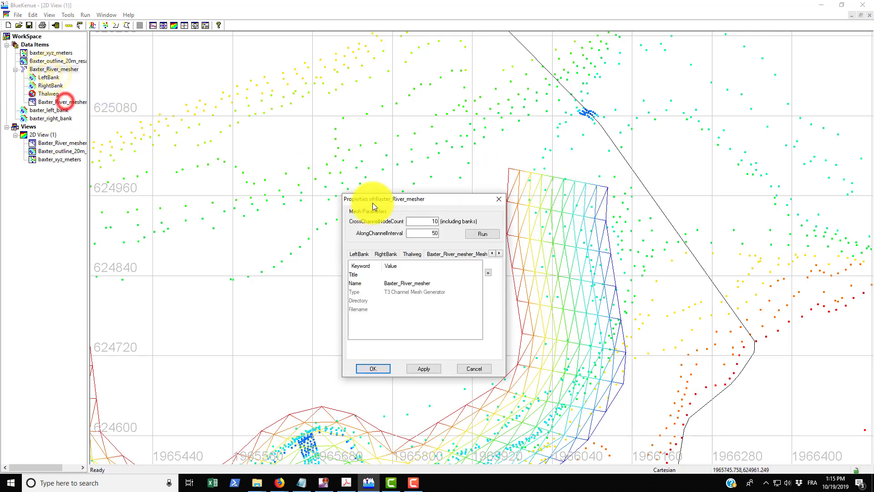
double_click(433, 221)
type("115")
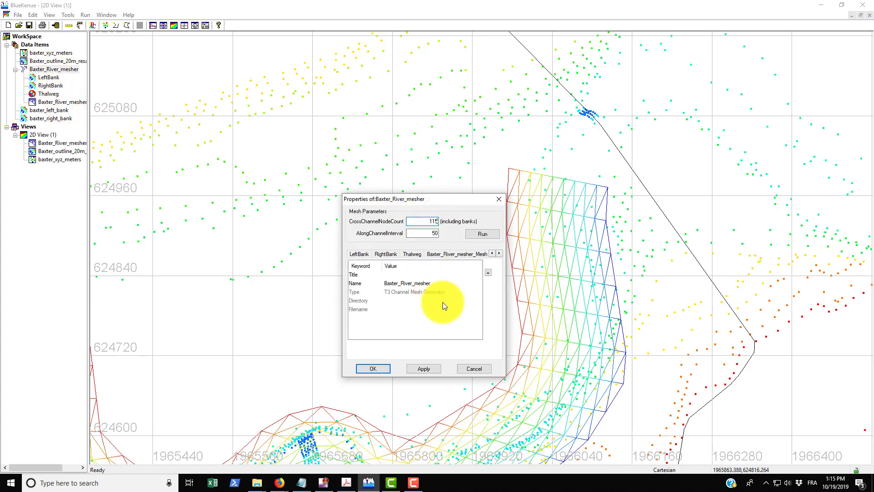
left_click(477, 235)
scroll(589, 184, "up", 3)
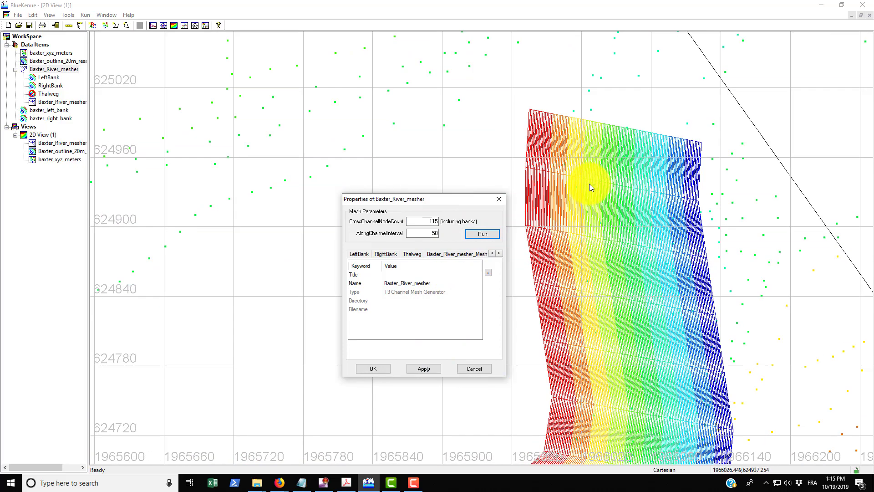
scroll(590, 184, "up", 1)
scroll(639, 156, "up", 1)
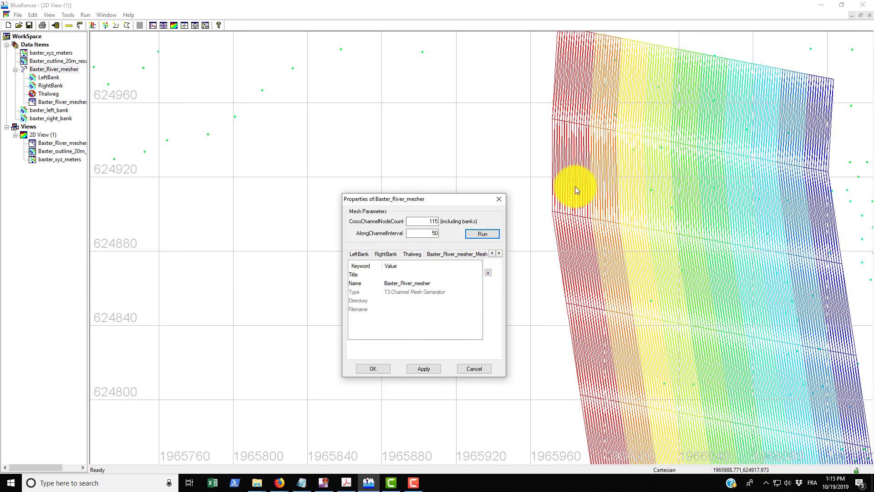
Rerun the mesher with 15, then 30 cross-channel nodes, and an along-channel interval of 5.
left_click(439, 222)
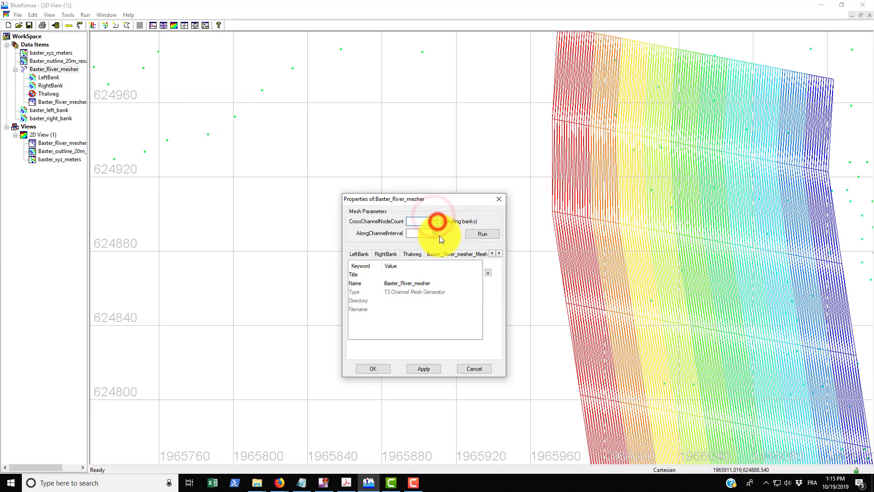
key("BackSpace")
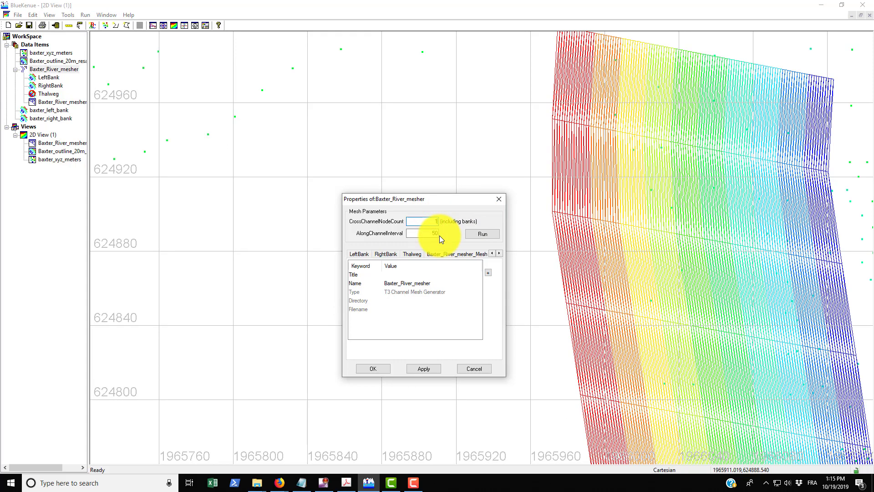
type("5")
left_click(481, 235)
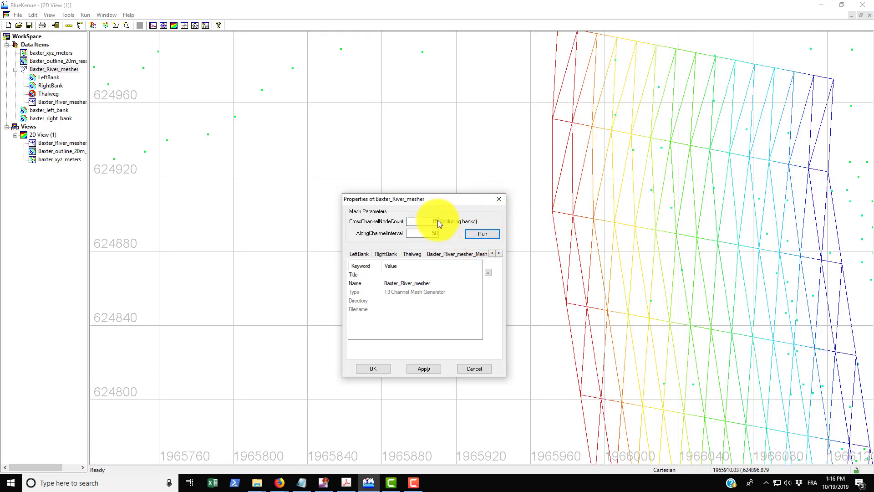
key("BackSpace")
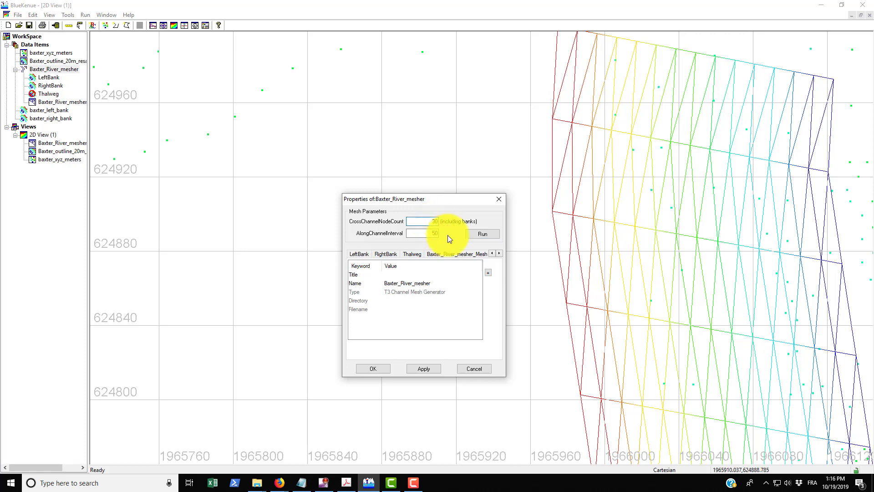
left_click(476, 237)
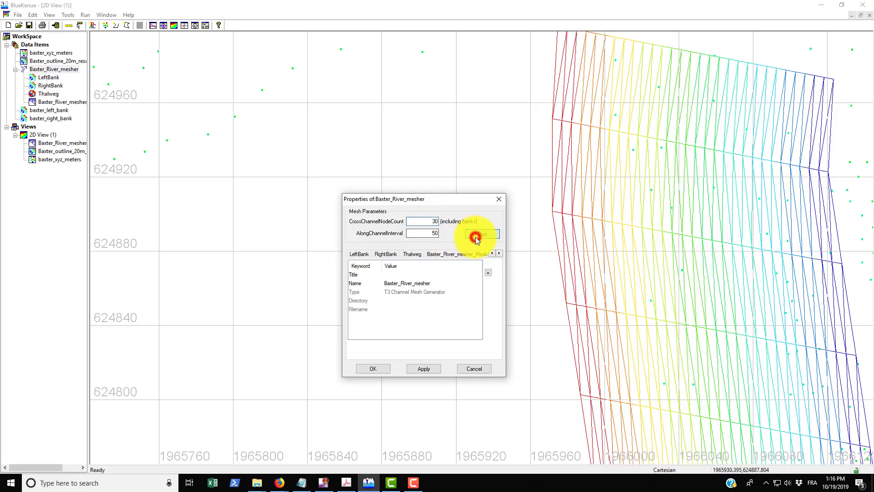
left_click(435, 233)
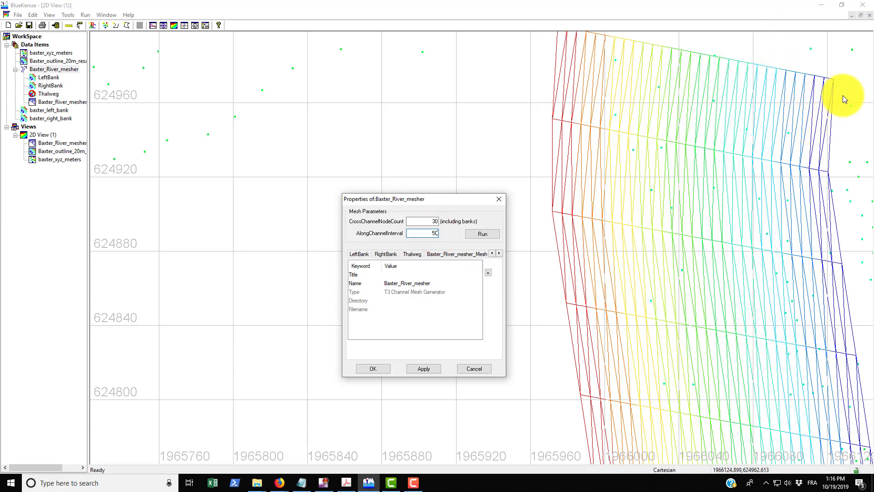
key("BackSpace")
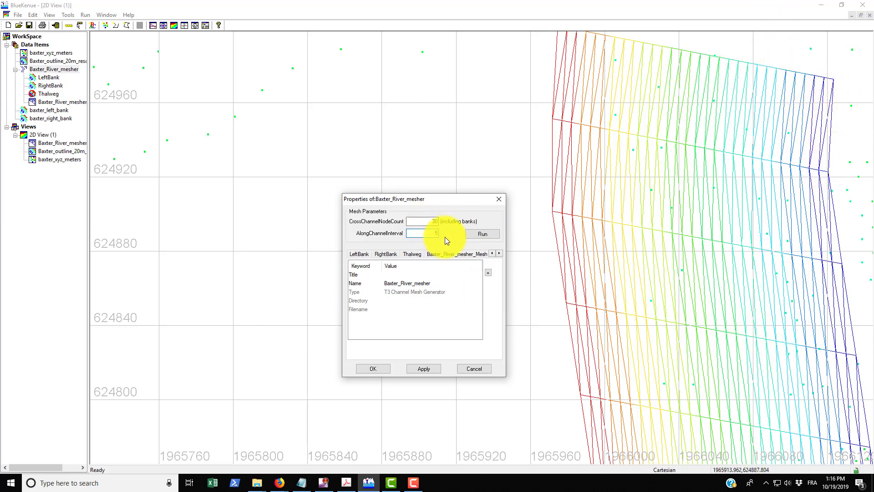
left_click(483, 234)
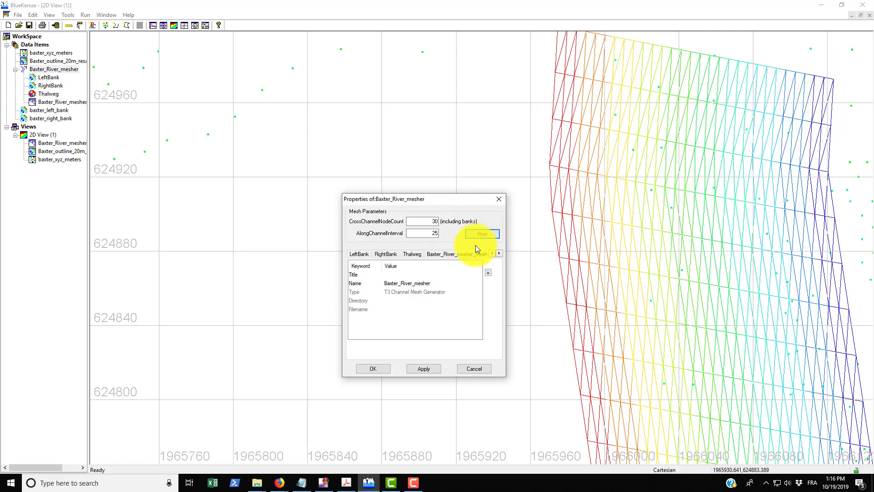
Restore 10 cross-channel nodes and a 50 along-channel interval, then apply and close.
left_click(438, 233)
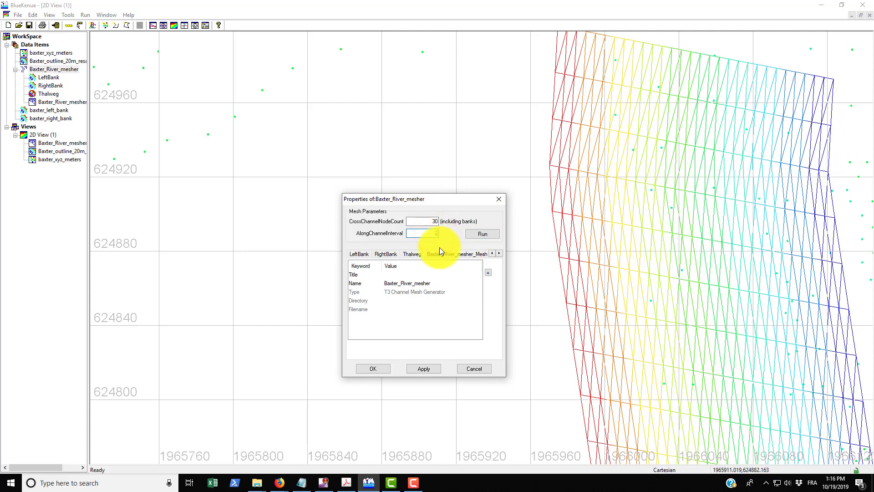
left_click(437, 221)
key("BackSpace")
key("BackSpace")
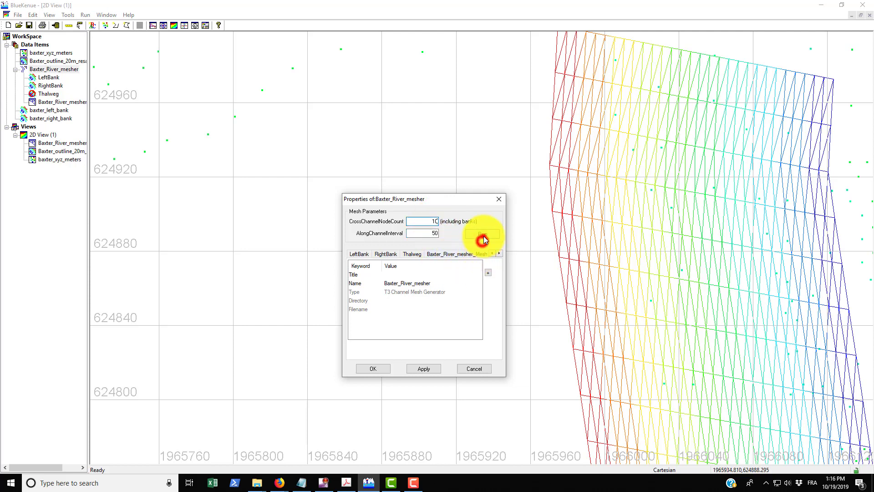
left_click(424, 370)
left_click(377, 367)
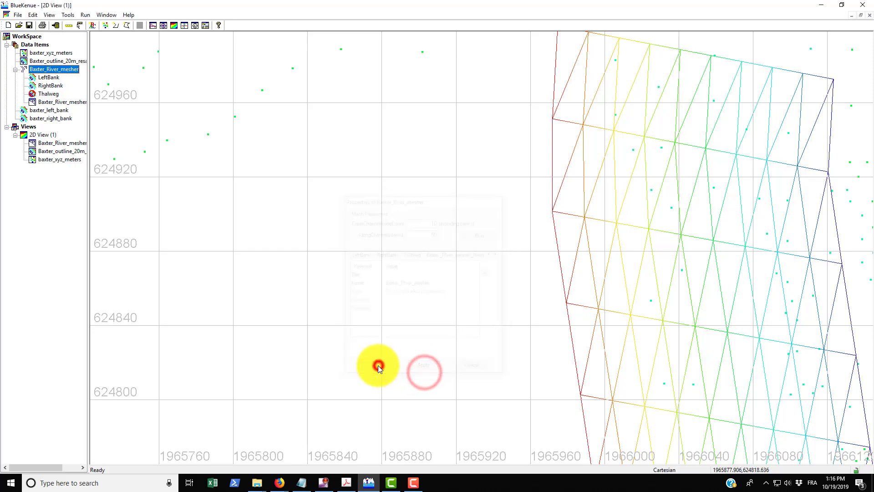
Zoom out and pan to view the coarser regenerated mesh along the whole channel.
scroll(528, 272, "down", 10)
left_click_drag(345, 306, 531, 219)
scroll(516, 223, "down", 3)
scroll(516, 223, "down", 3)
left_click_drag(375, 275, 537, 229)
left_click_drag(463, 187, 635, 348)
scroll(496, 197, "down", 3)
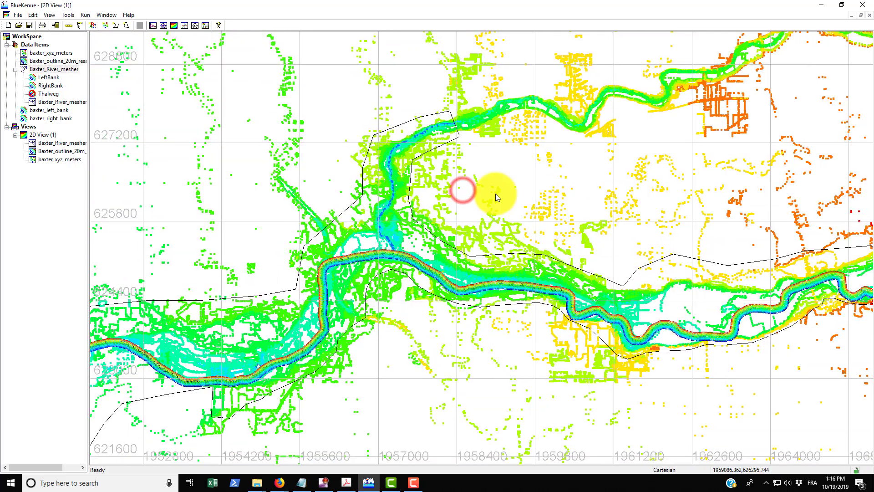
Create another T3 channel mesher and set its along-channel interval to 30.
left_click(19, 14)
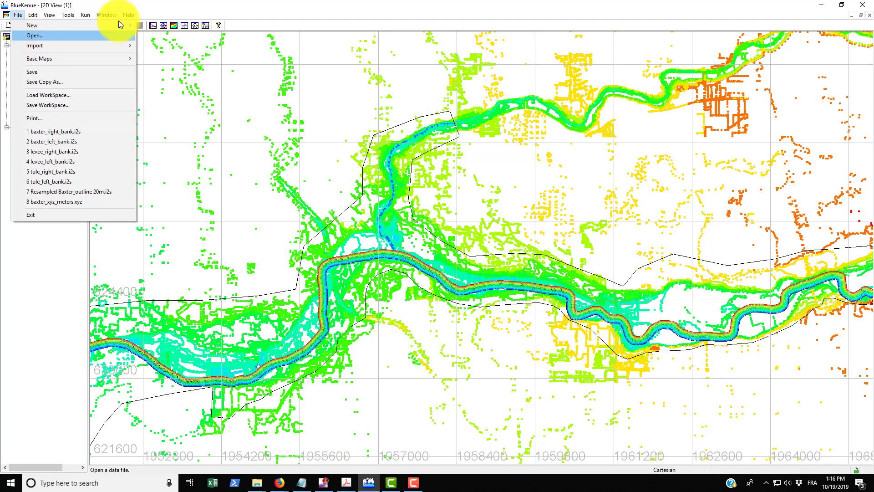
mouse_move(25, 25)
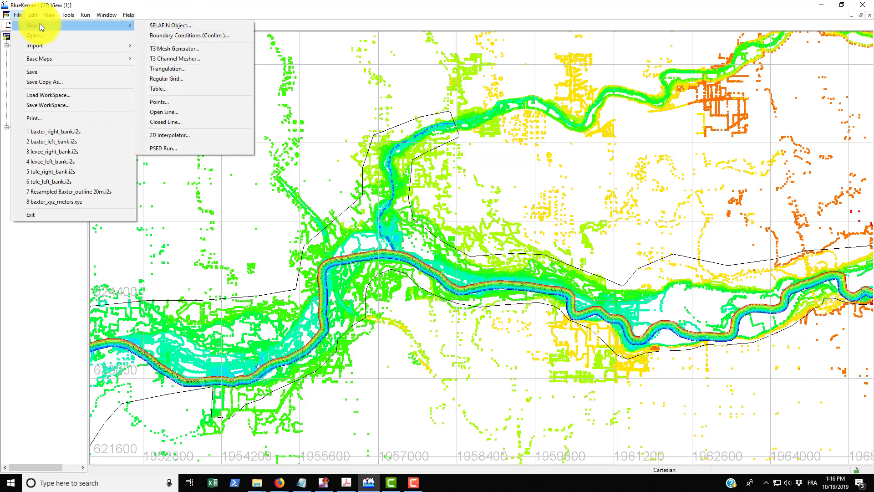
left_click(160, 59)
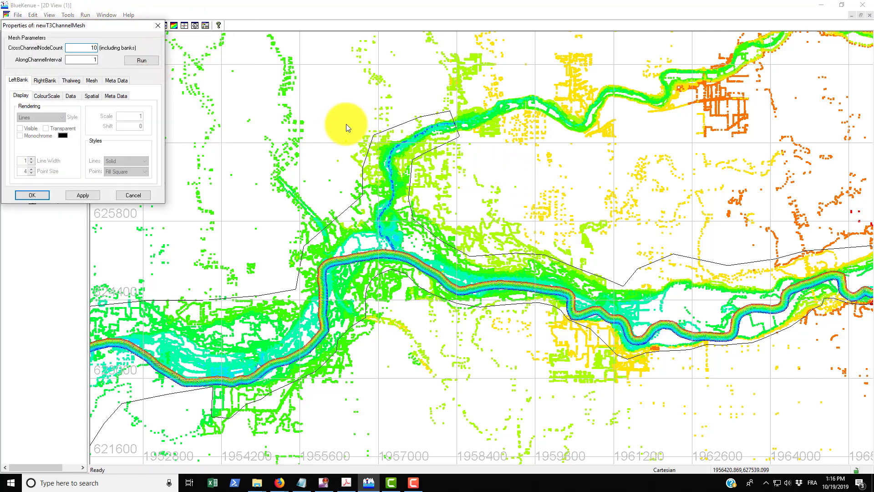
left_click(89, 60)
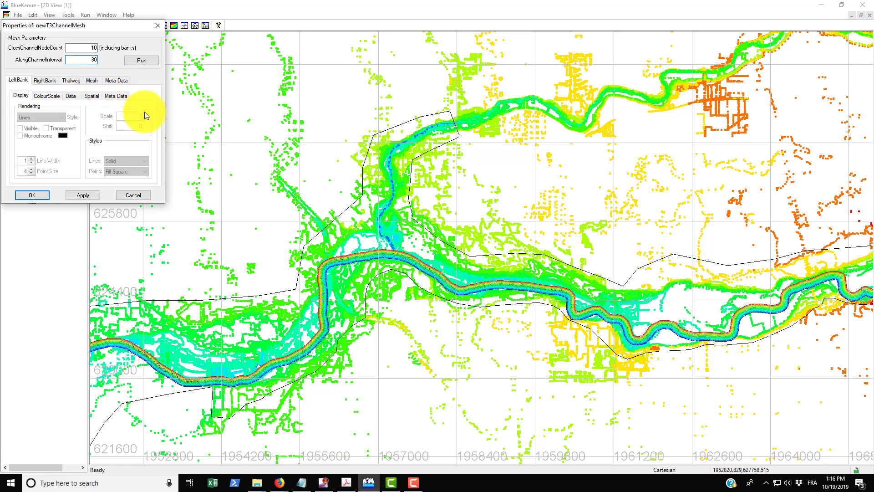
Rename the new mesher to Tule_Creek_mesher in its Meta Data and apply.
left_click(117, 80)
left_click(77, 110)
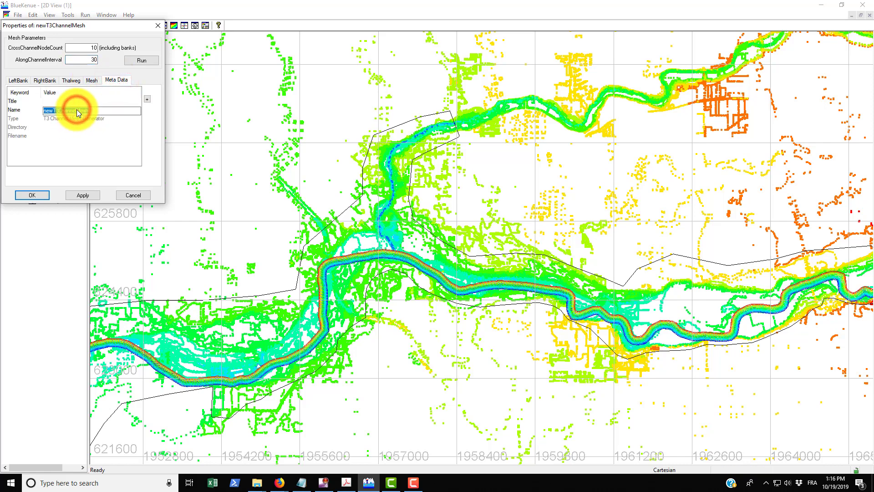
key("BackSpace")
type("Tule")
type("_")
type("Creek_meander")
left_click(88, 196)
Close the mesher properties and load tule_left_bank.i2s and tule_right_bank.i2s.
left_click(32, 195)
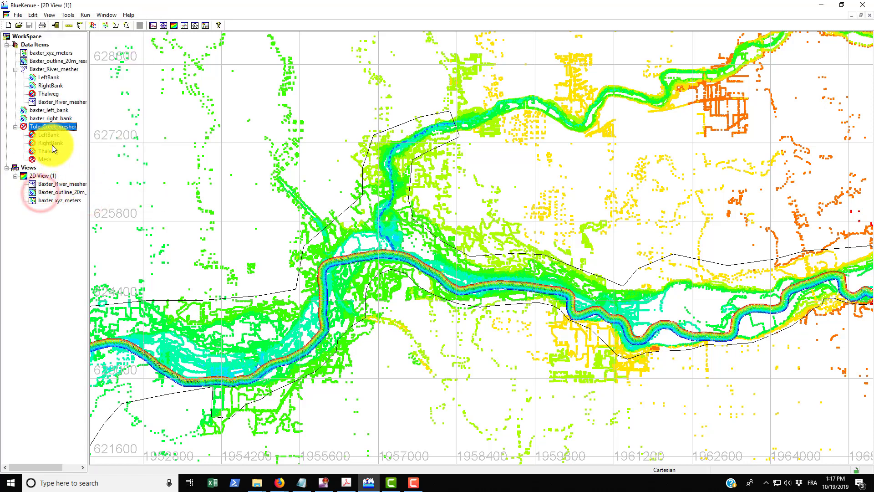
left_click(17, 14)
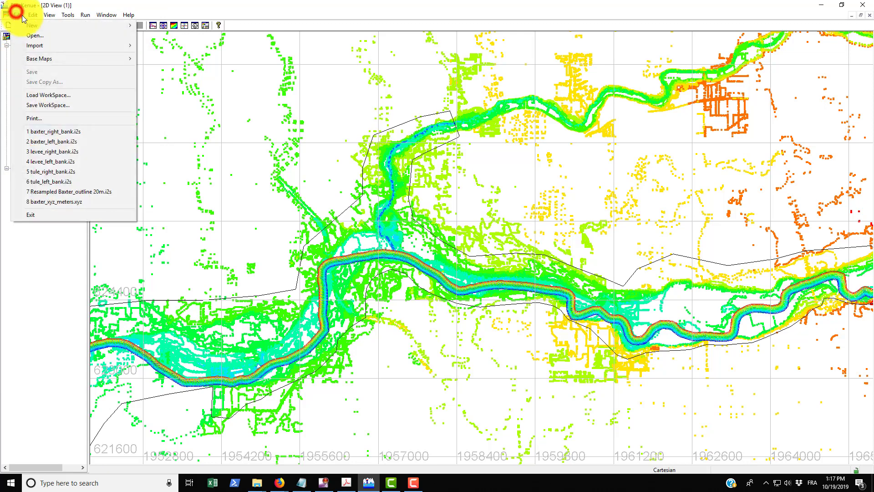
left_click(33, 37)
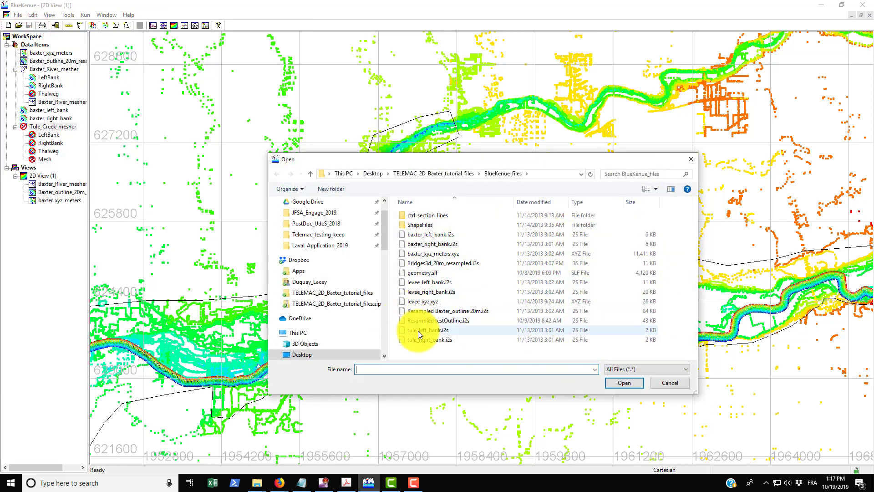
left_click(418, 331)
left_click(428, 344, "shift")
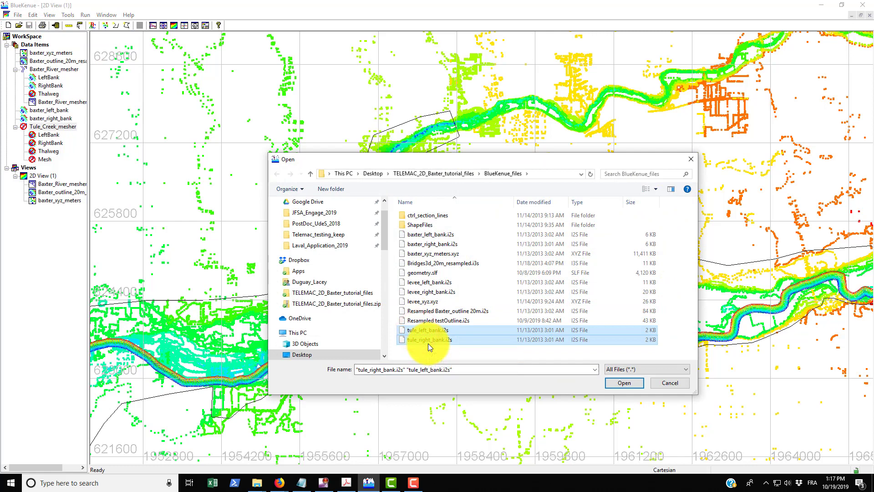
left_click(624, 382)
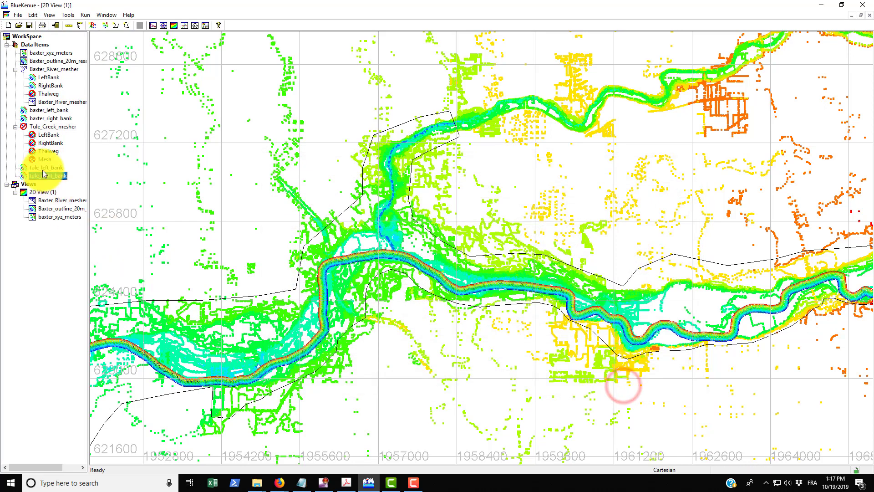
Assign tule_left_bank and tule_right_bank as Tule_Creek_mesher's left and right banks.
left_click(42, 168)
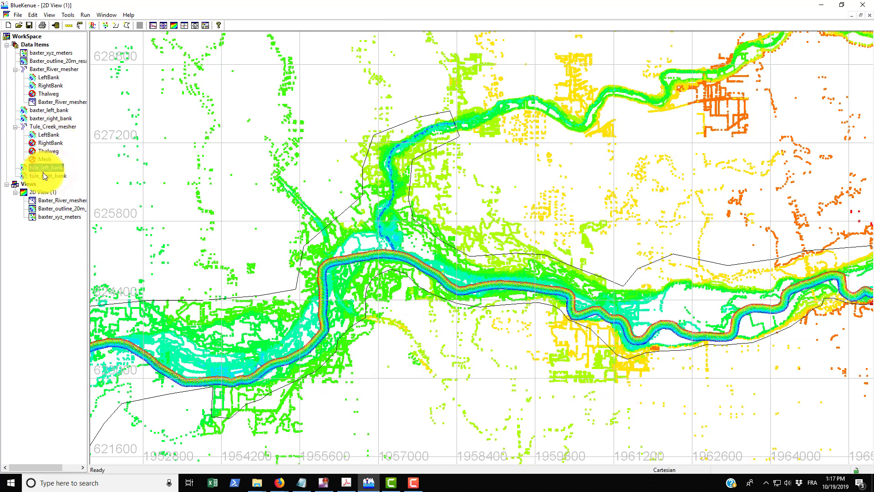
left_click(43, 176)
left_click(56, 129)
right_click(55, 129)
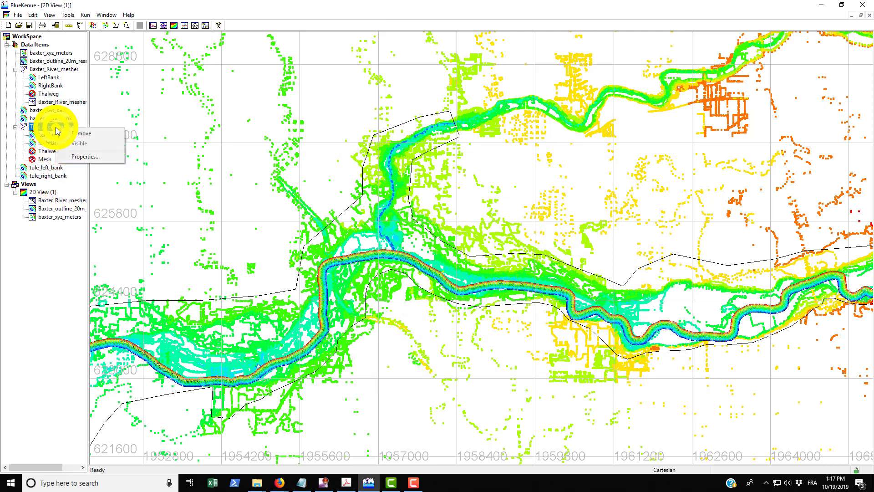
left_click(72, 155)
left_click(145, 60)
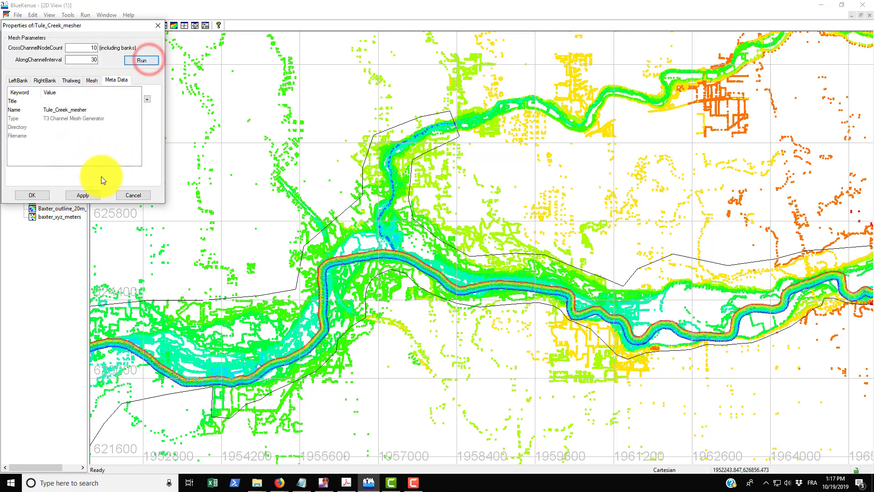
left_click(84, 196)
left_click(26, 195)
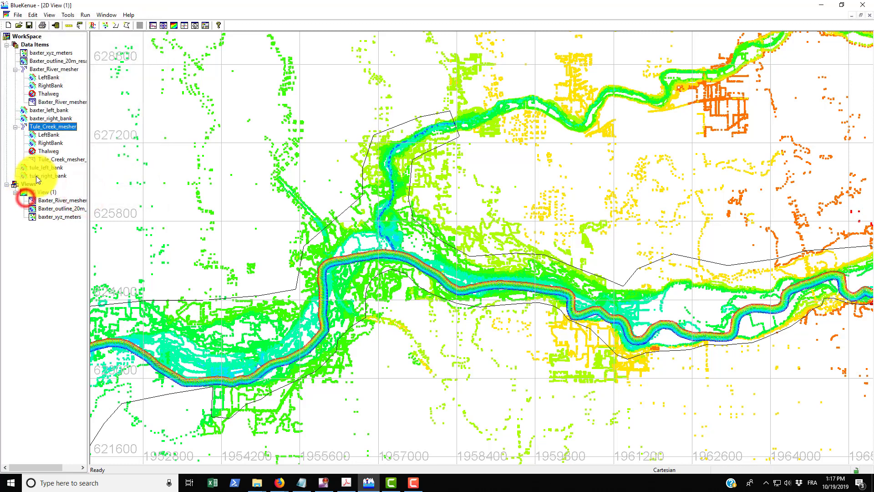
left_click(55, 159)
left_click_drag(67, 161, 40, 190)
scroll(364, 201, "up", 3)
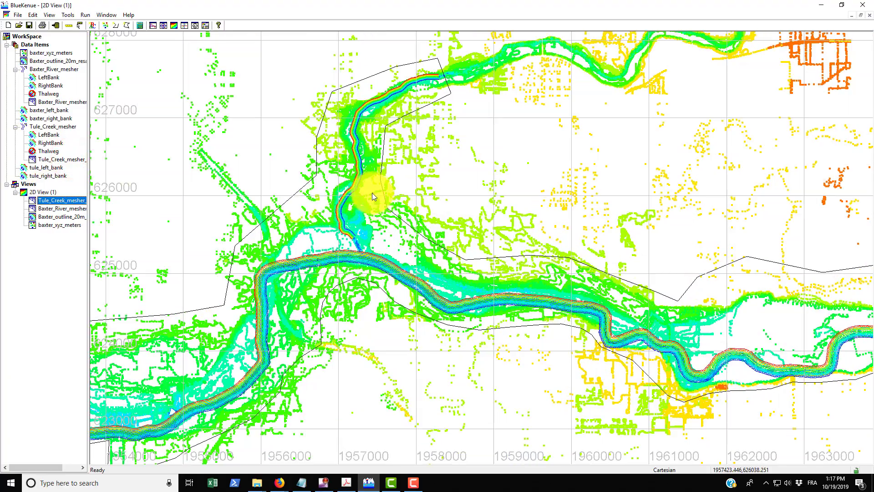
scroll(483, 255, "up", 5)
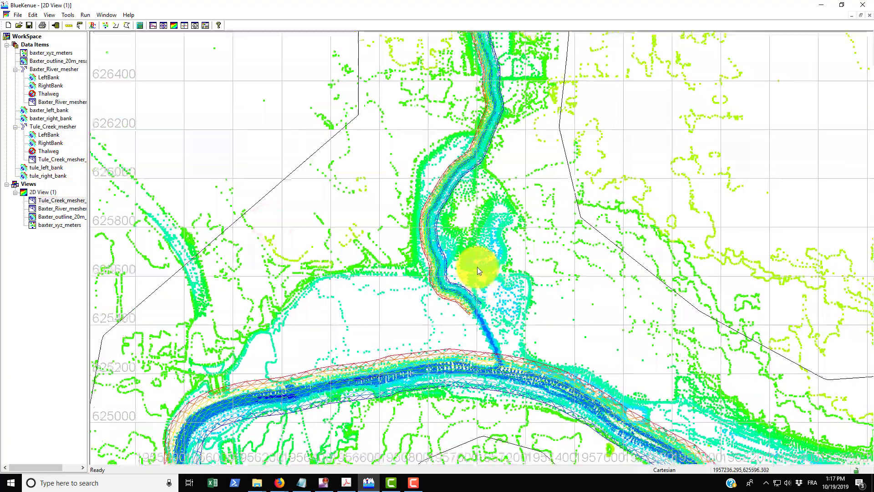
scroll(451, 164, "up", 2)
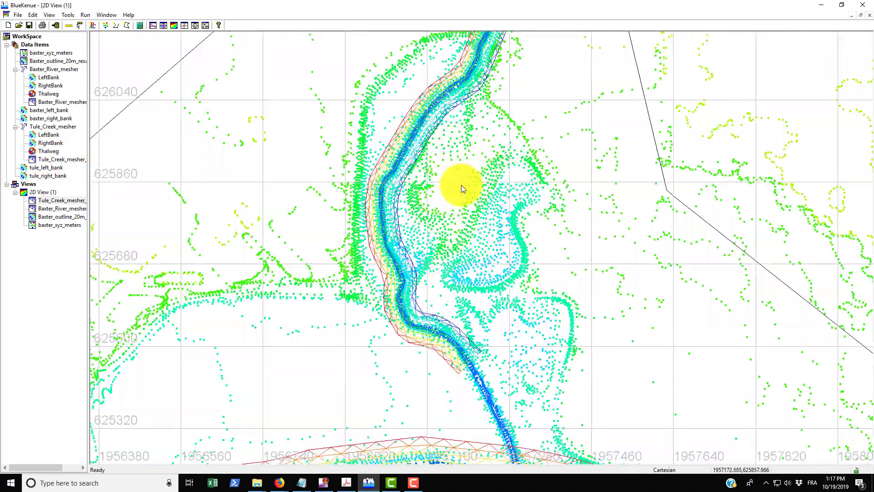
scroll(369, 269, "down", 2)
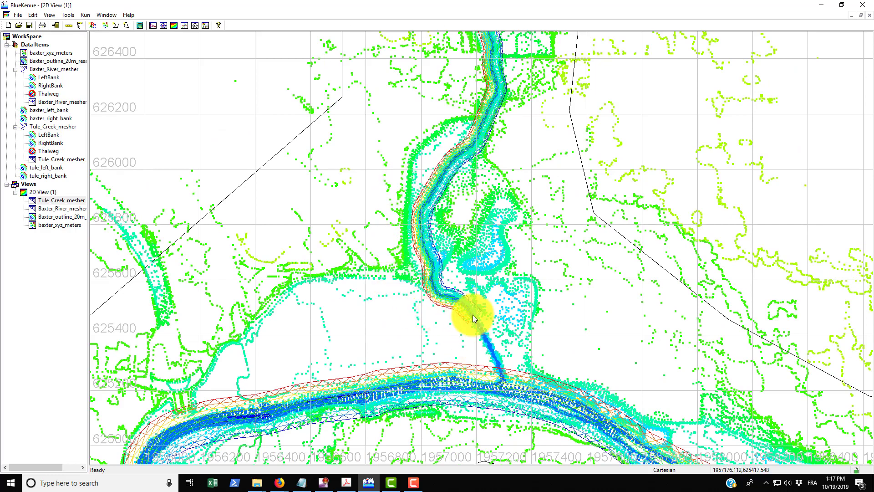
scroll(476, 308, "down", 1)
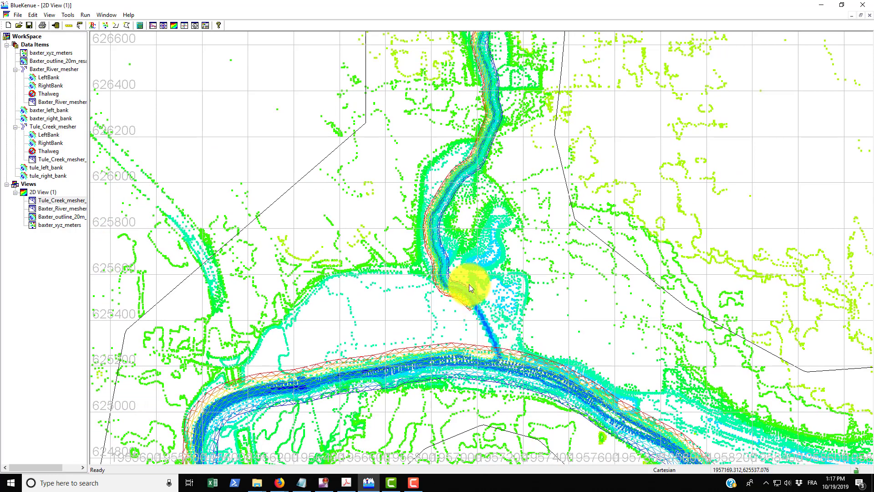
scroll(488, 319, "down", 3)
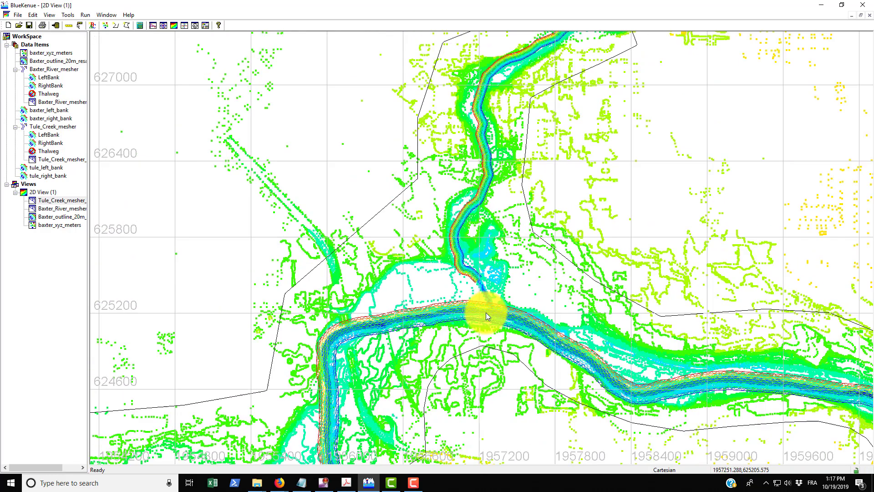
left_click_drag(464, 309, 523, 309)
scroll(611, 201, "up", 1)
scroll(523, 308, "up", 2)
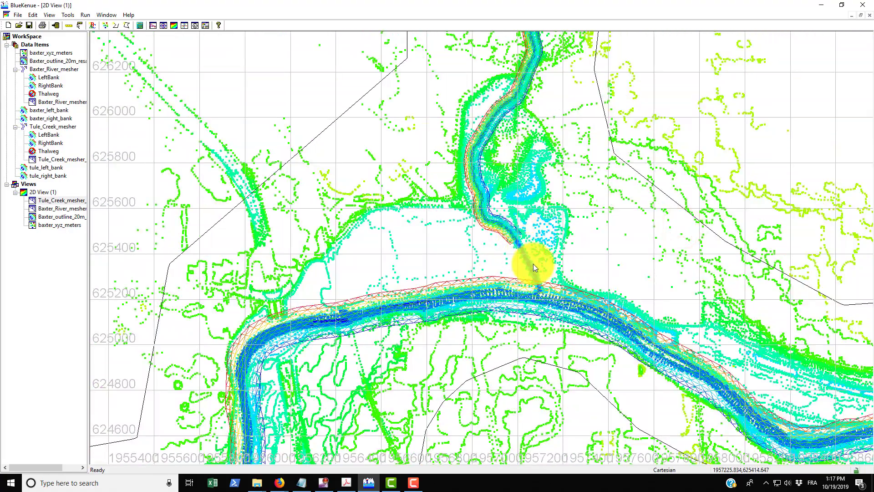
scroll(540, 277, "down", 2)
scroll(455, 347, "down", 1)
left_click_drag(410, 353, 524, 269)
scroll(425, 332, "up", 1)
left_click_drag(410, 357, 474, 248)
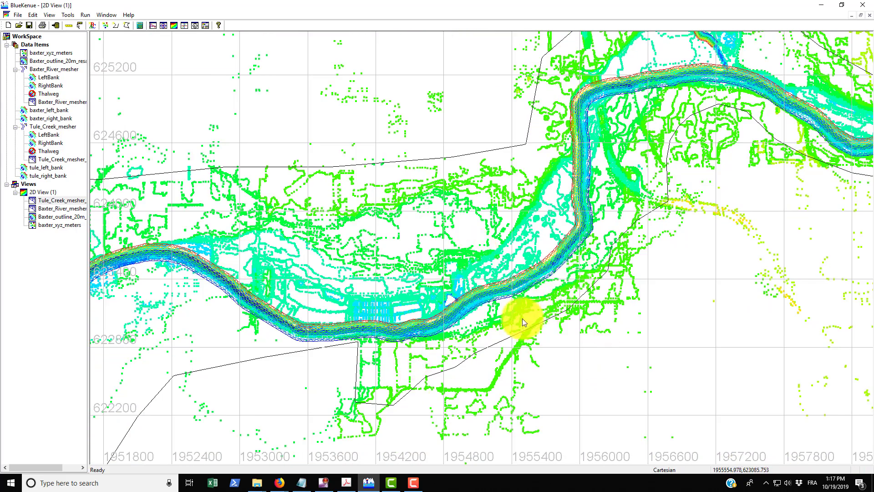
Add a new T3 channel mesher named Levee_mesher with 3 cross-channel nodes and along-channel interval 10.
left_click(17, 15)
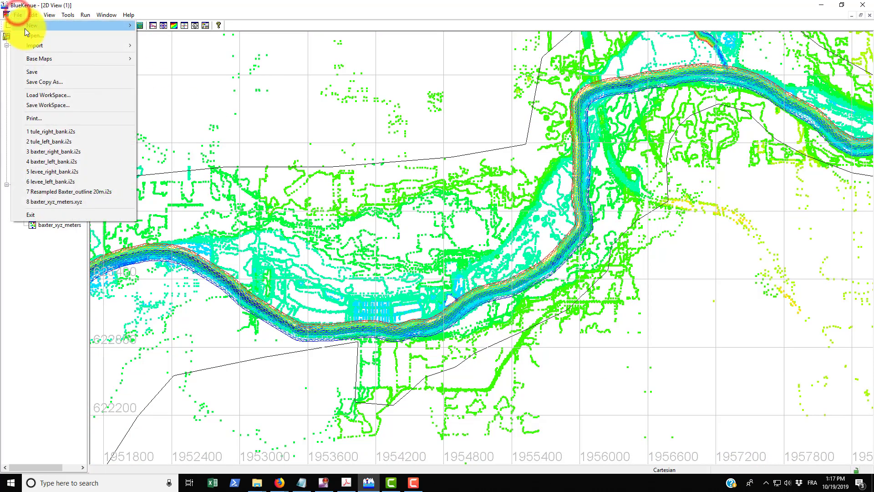
mouse_move(32, 26)
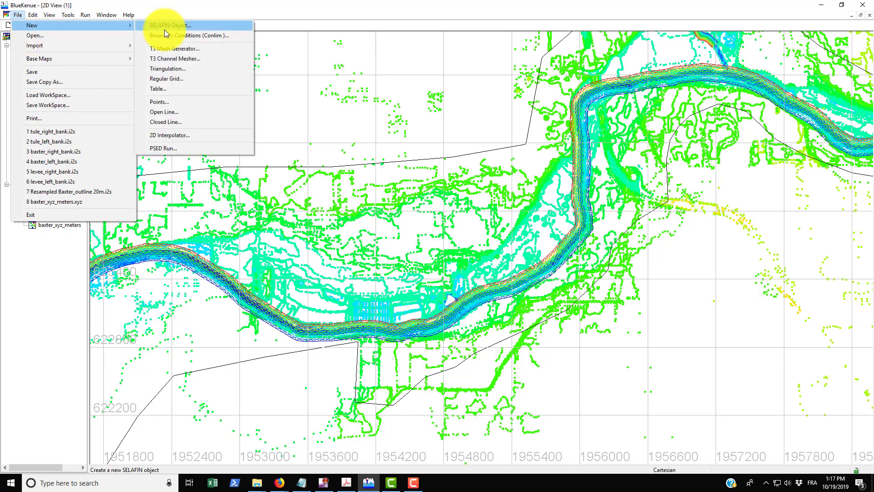
left_click(163, 59)
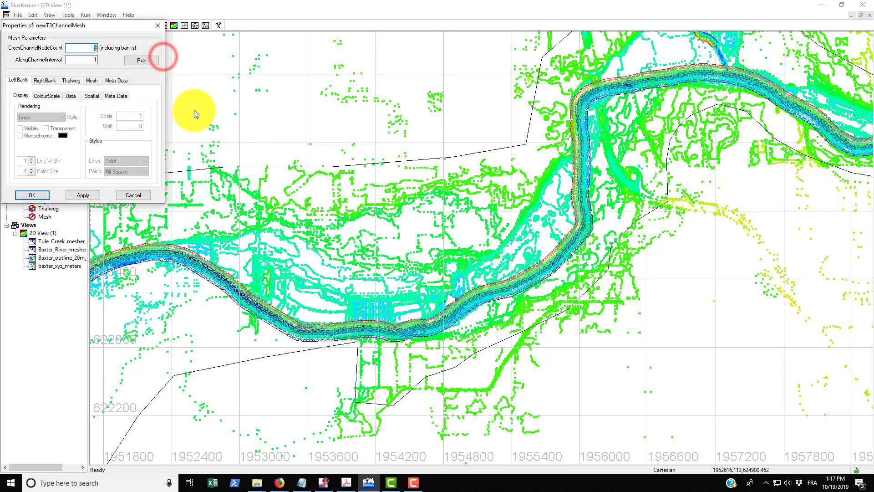
left_click(97, 60)
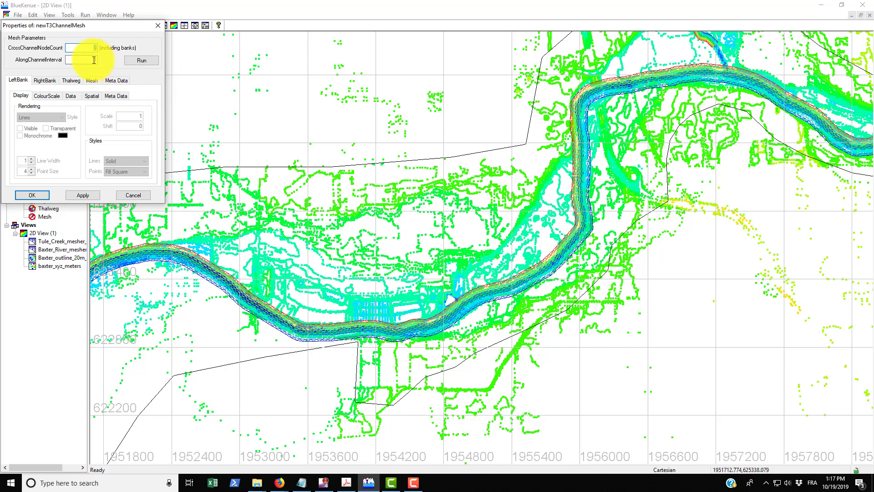
left_click(94, 60)
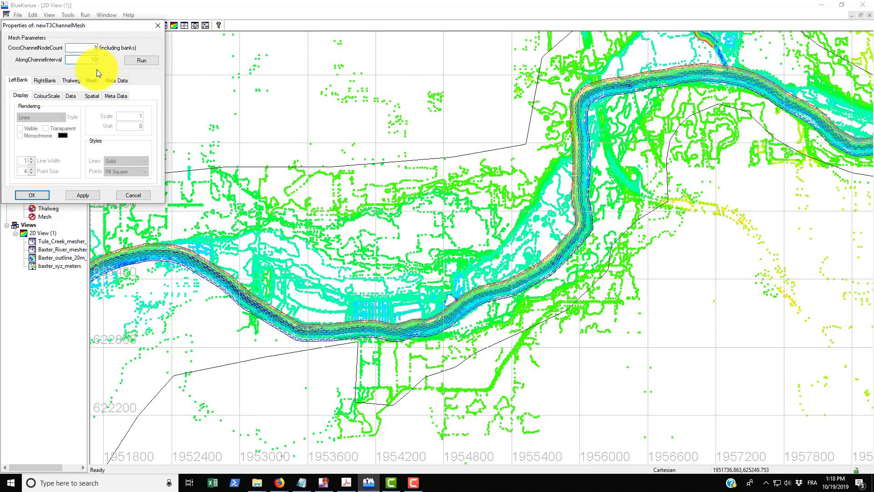
left_click(114, 80)
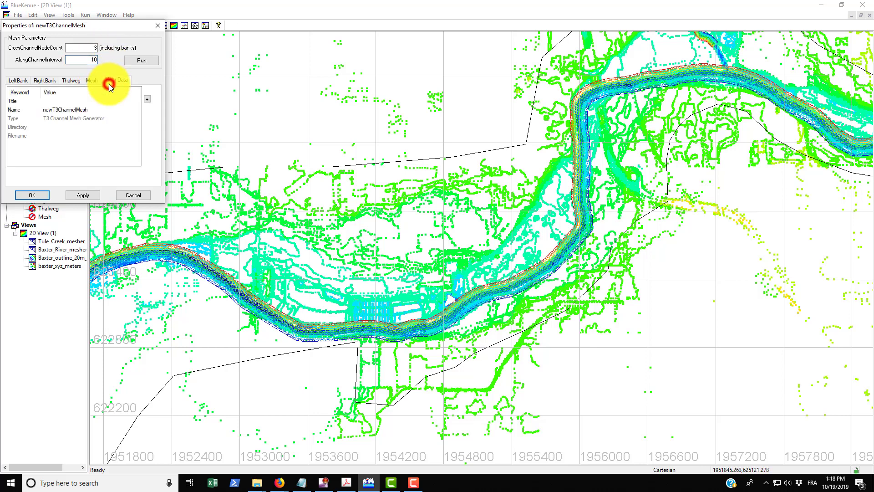
left_click(96, 112)
key("BackSpace")
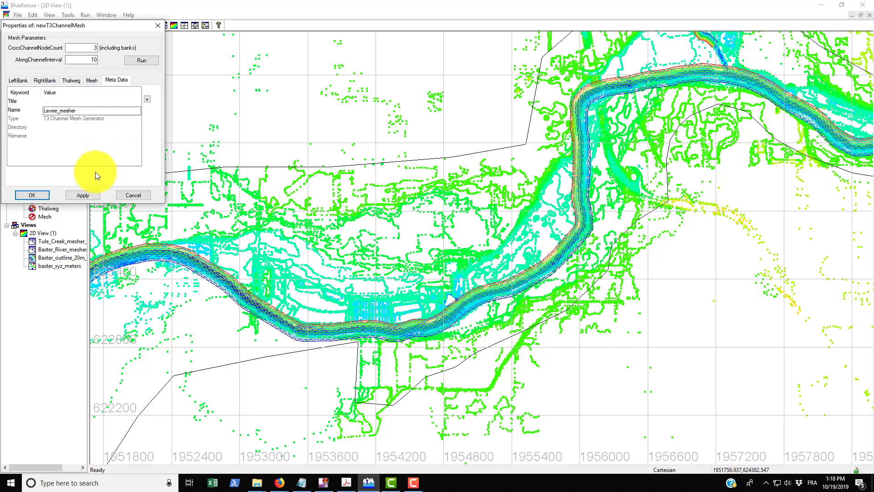
left_click(83, 195)
left_click(37, 195)
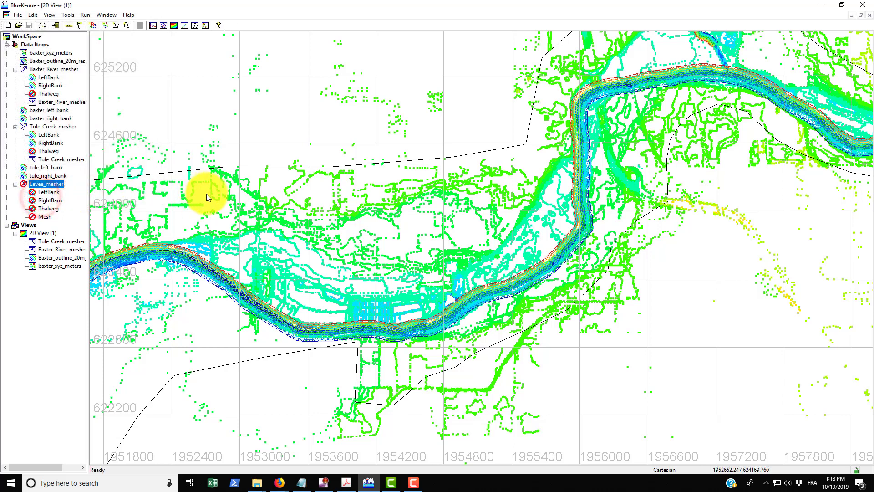
Load the levee_left_bank.i2s and levee_right_bank.i2s bank line files.
left_click(16, 14)
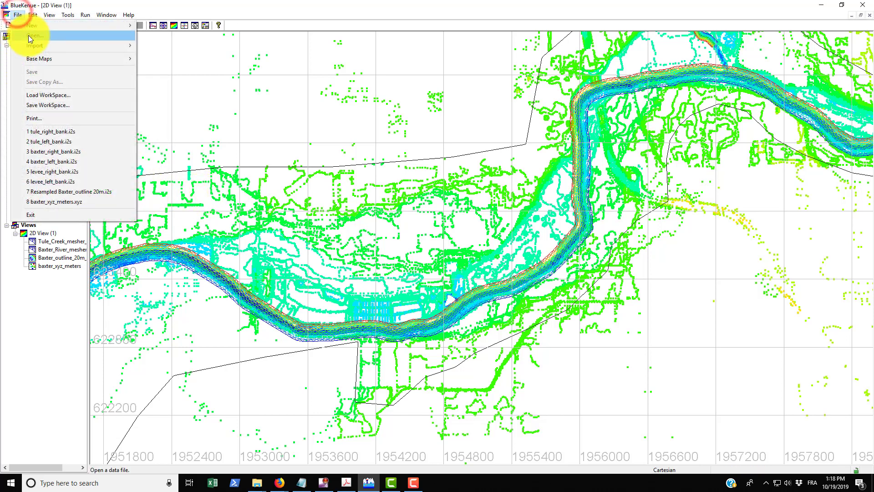
left_click(28, 35)
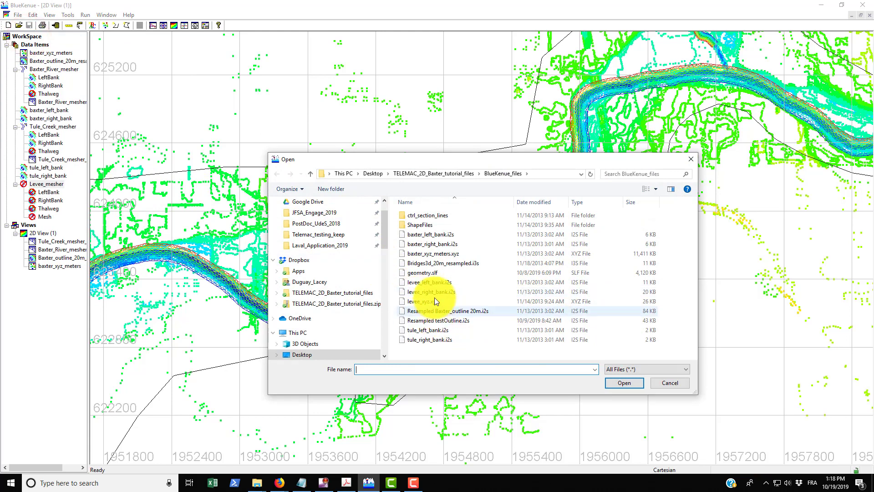
left_click(433, 282)
left_click(432, 292, "ctrl")
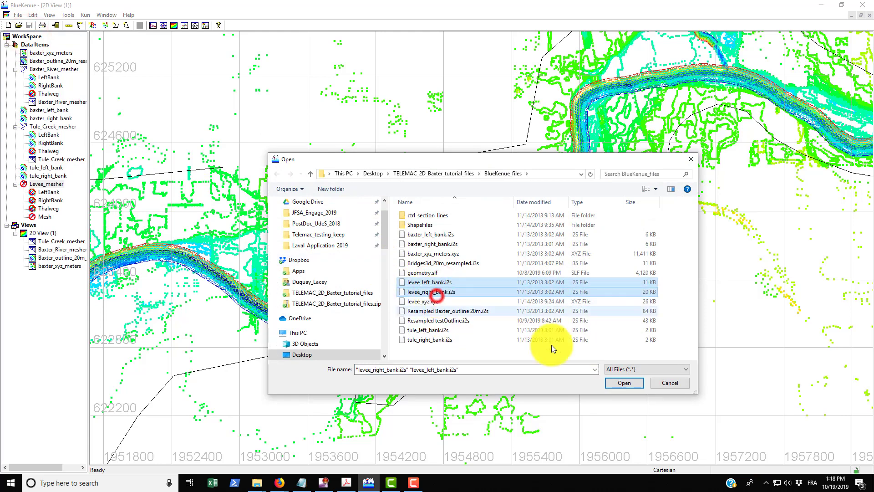
left_click(619, 382)
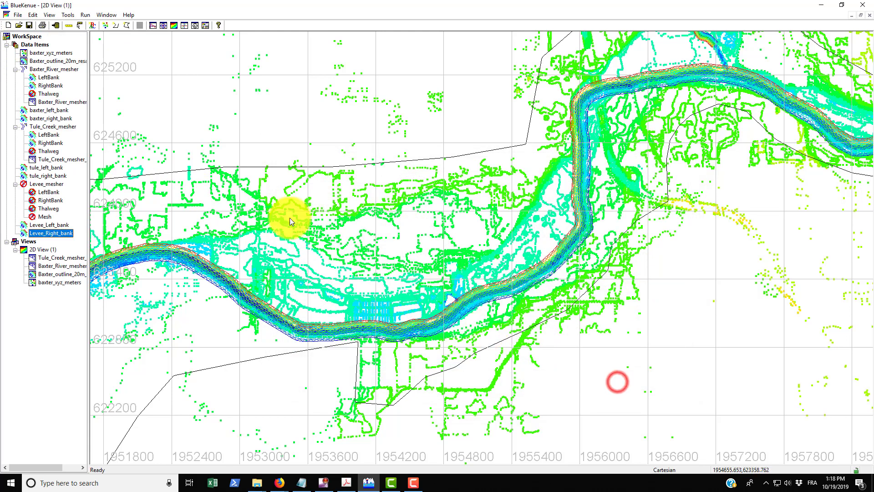
Run Levee_mesher from its properties to generate the levee channel mesh.
left_click(47, 234)
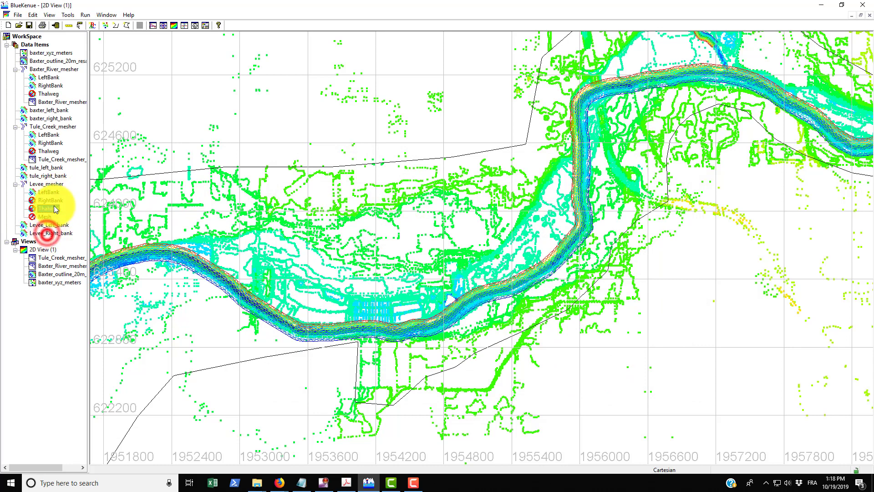
right_click(54, 185)
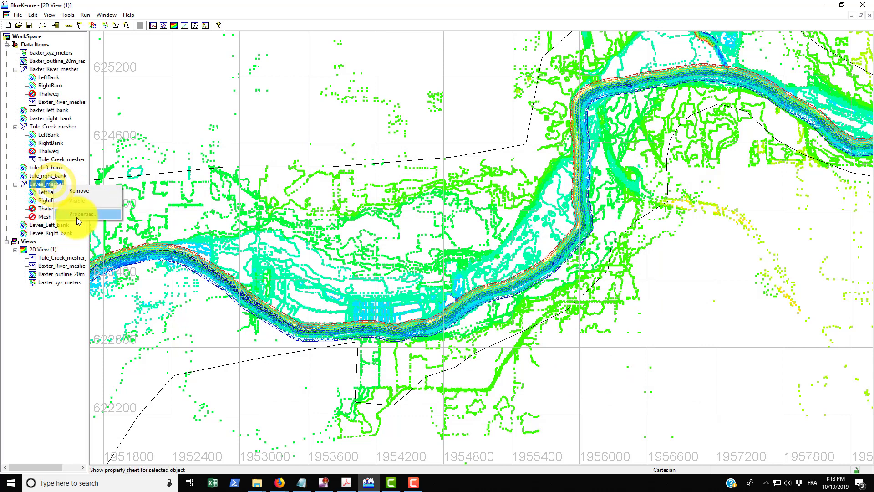
left_click(78, 216)
left_click(140, 62)
left_click(82, 194)
left_click(28, 196)
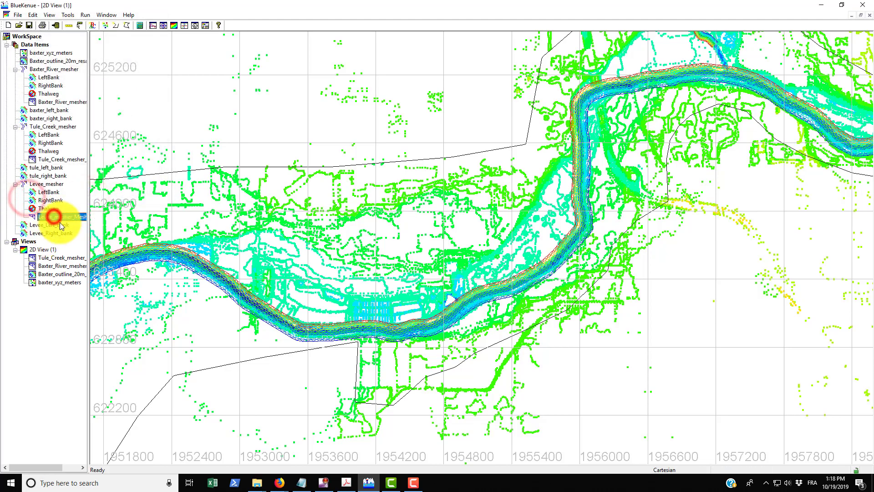
Display Levee_mesher_Mesh in 2D View (1) alongside the river and creek meshes.
left_click_drag(66, 217, 42, 247)
scroll(482, 238, "up", 5)
scroll(513, 250, "up", 4)
scroll(515, 267, "down", 6)
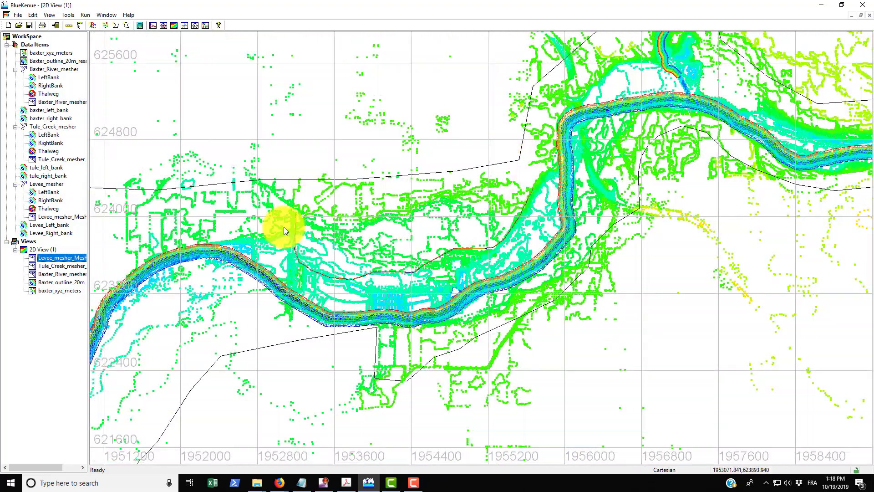
scroll(501, 250, "down", 2)
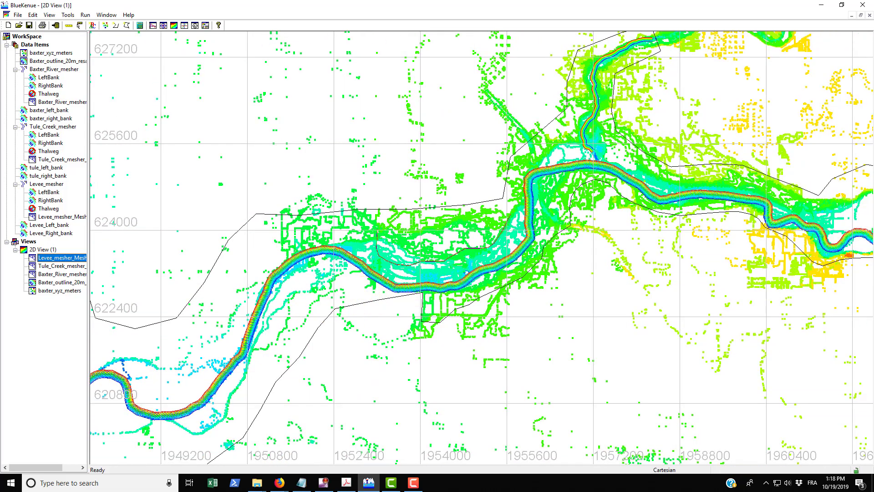
key("alt+Tab")
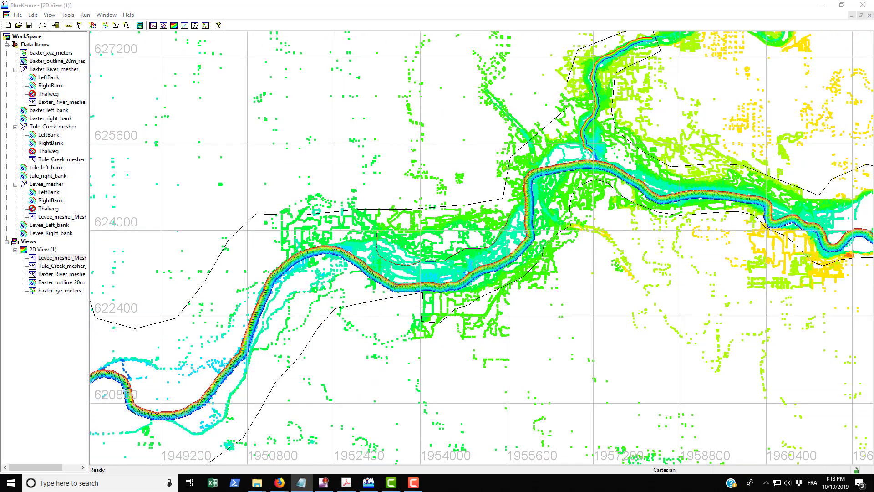